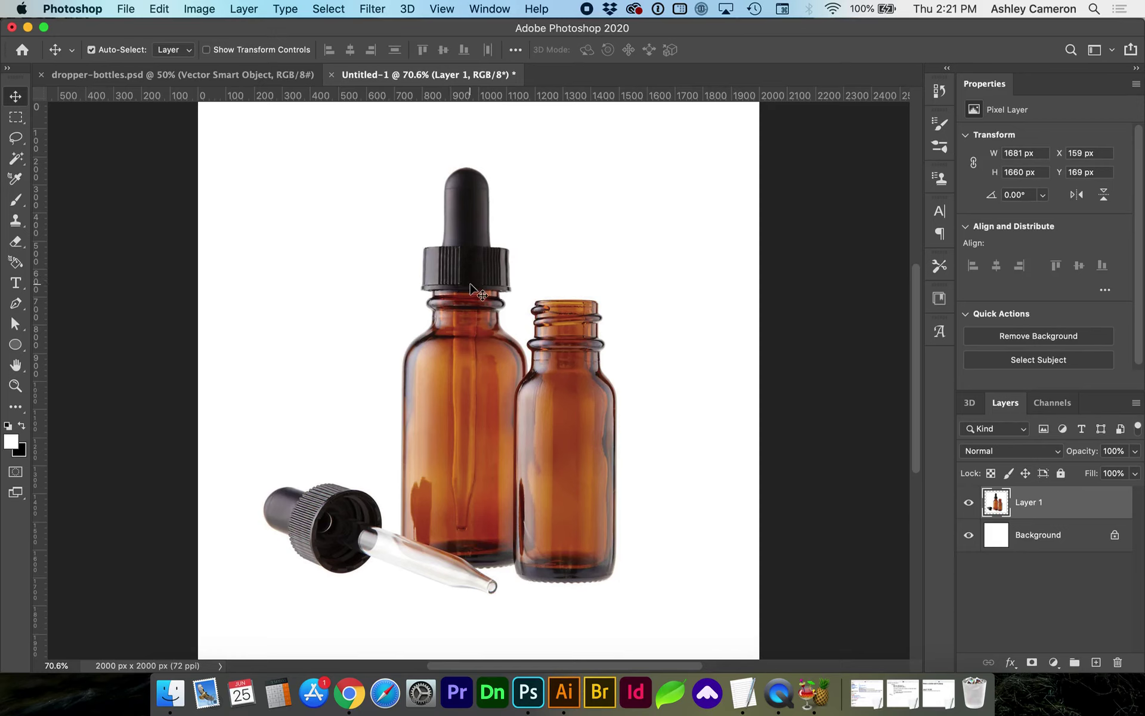
Draw a black 527 × 527 px circle with the Ellipse Tool and duplicate it as Ellipse 1 copy.
{"action": "left_click", "coordinate": [16, 347]}
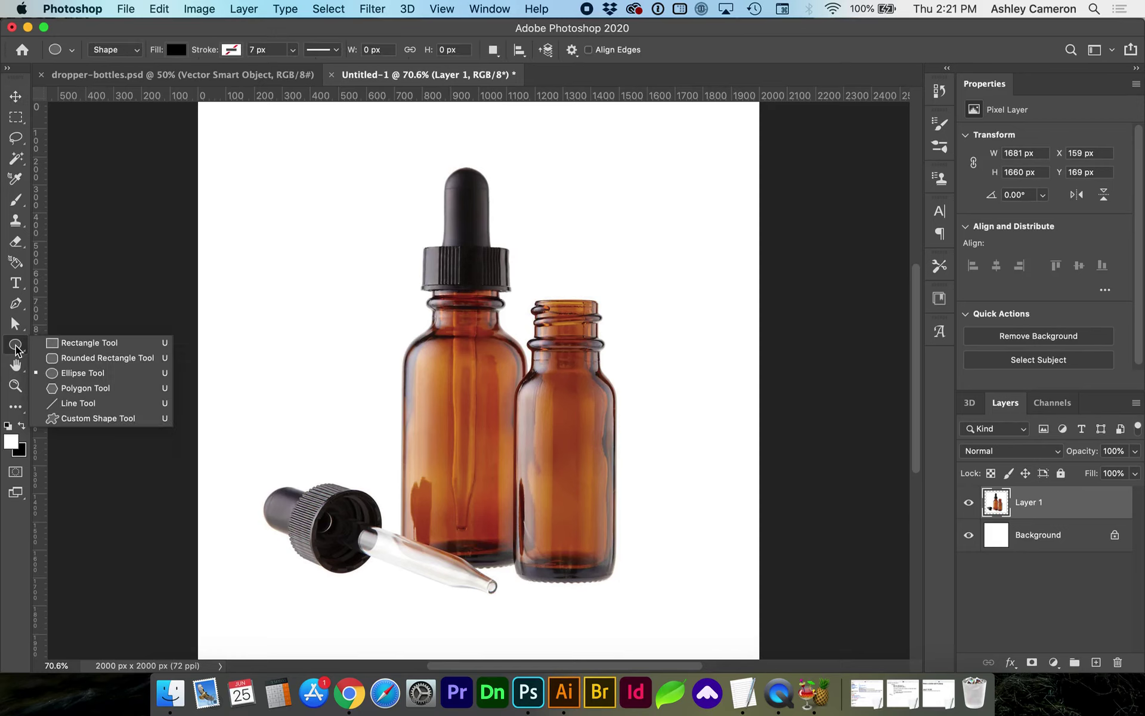
{"action": "left_click", "coordinate": [82, 372]}
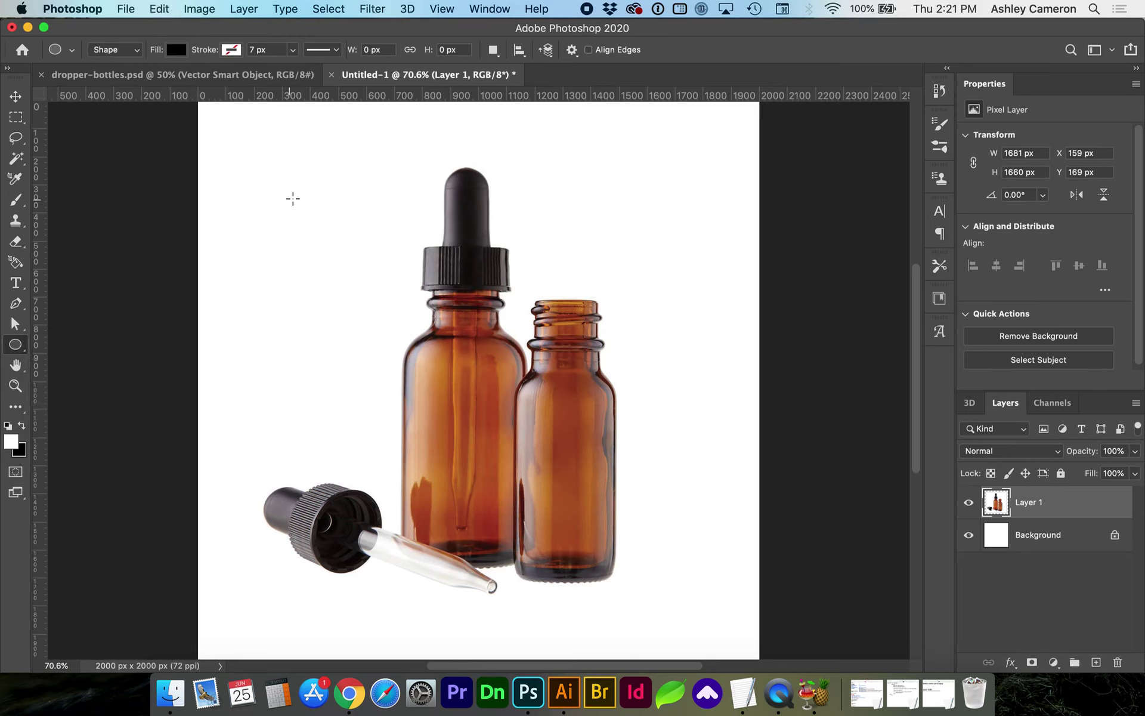
{"action": "left_click_drag", "start_coordinate": [263, 184], "coordinate": [413, 366]}
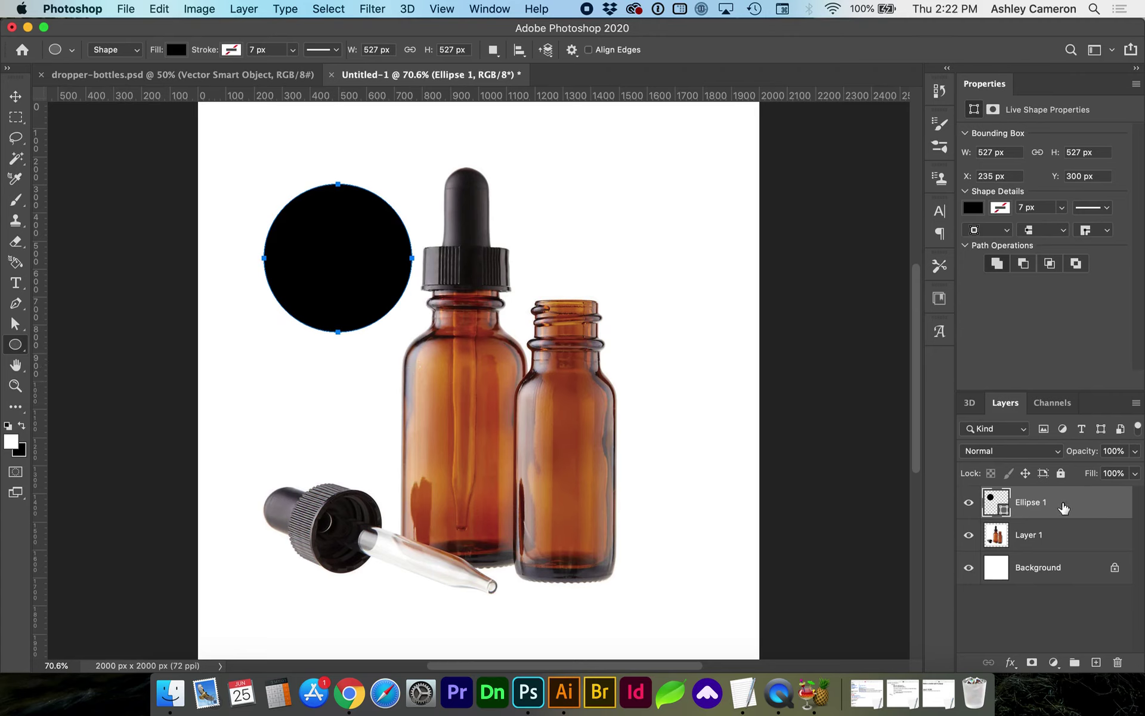
{"action": "left_click_drag", "start_coordinate": [1065, 508], "coordinate": [1097, 661]}
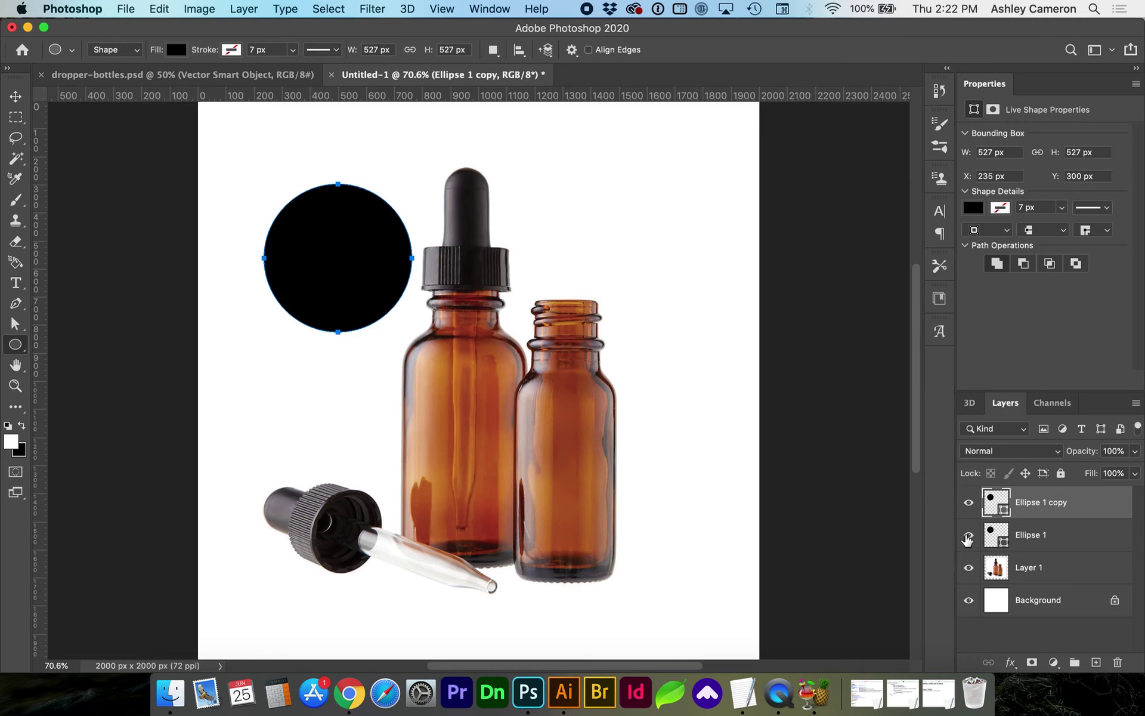
Give Ellipse 1 copy no fill and a 20 px magenta stroke.
{"action": "left_click", "coordinate": [973, 208]}
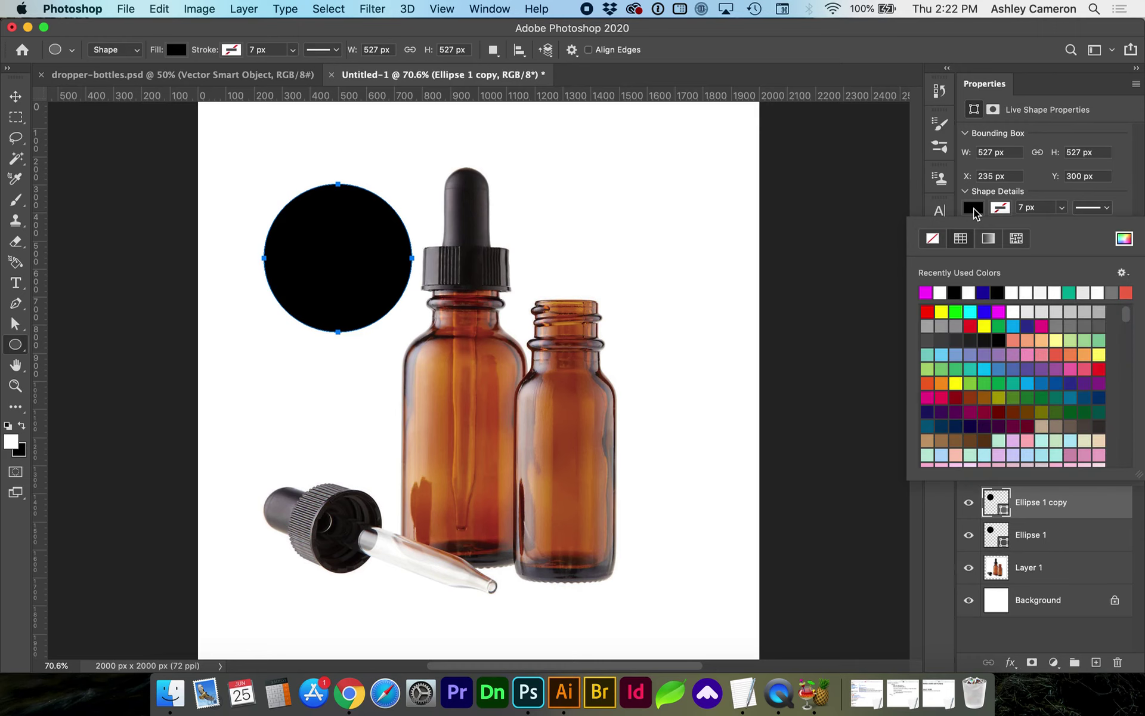
{"action": "left_click", "coordinate": [932, 239]}
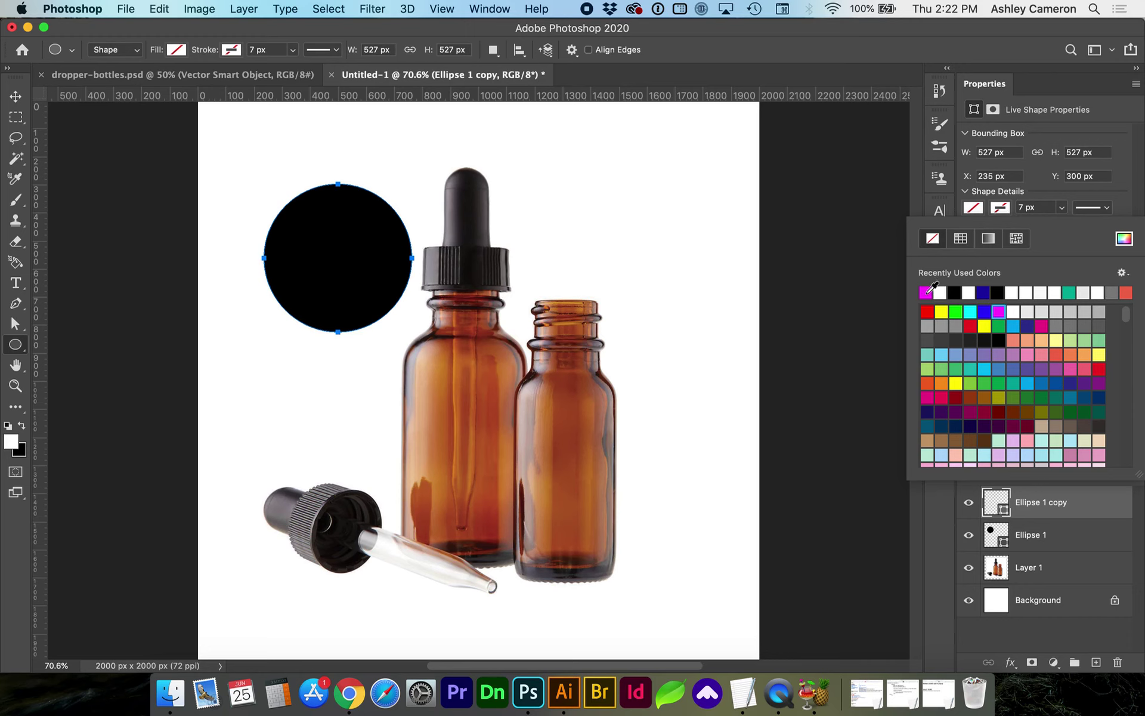
{"action": "left_click", "coordinate": [929, 291]}
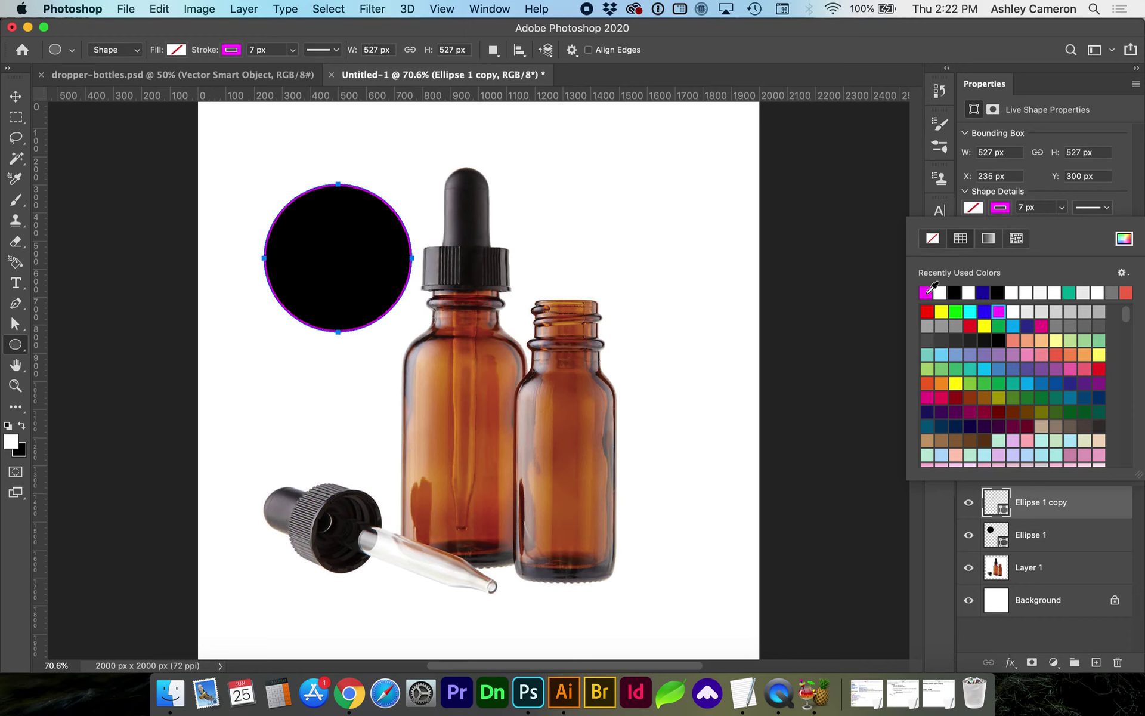
{"action": "left_click", "coordinate": [1024, 209]}
{"action": "type", "text": "20"}
{"action": "key", "text": "Return"}
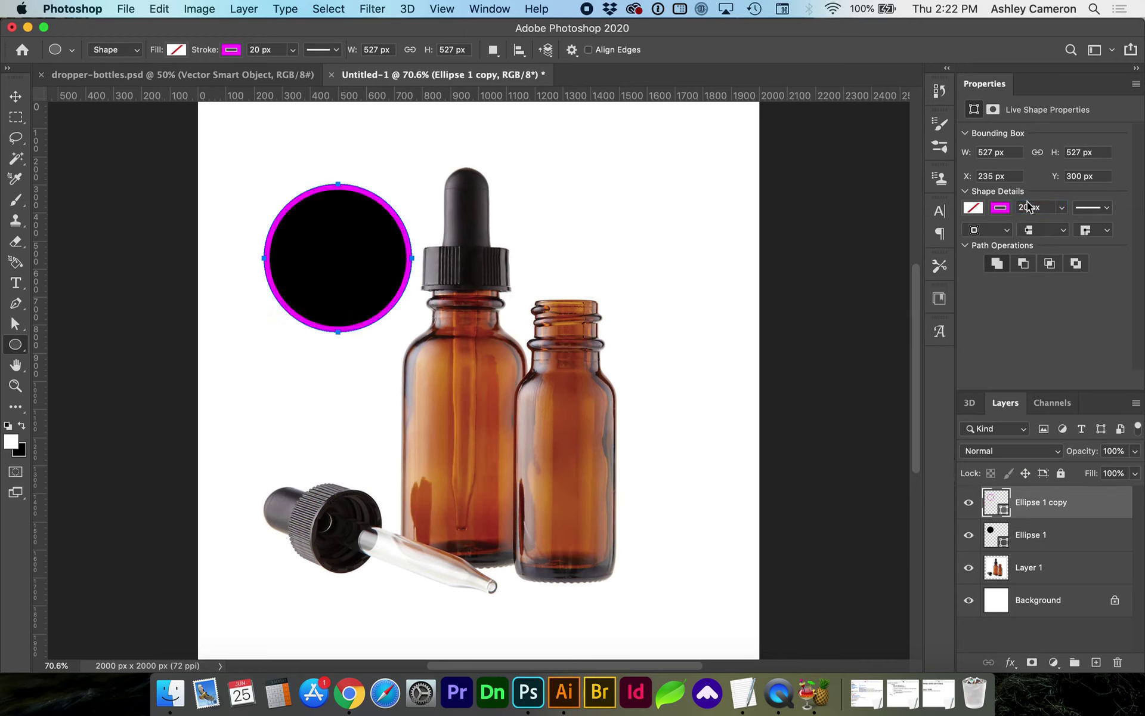
Switch the stroke to the dotted preset and change its alignment on the edge.
{"action": "left_click", "coordinate": [1108, 209]}
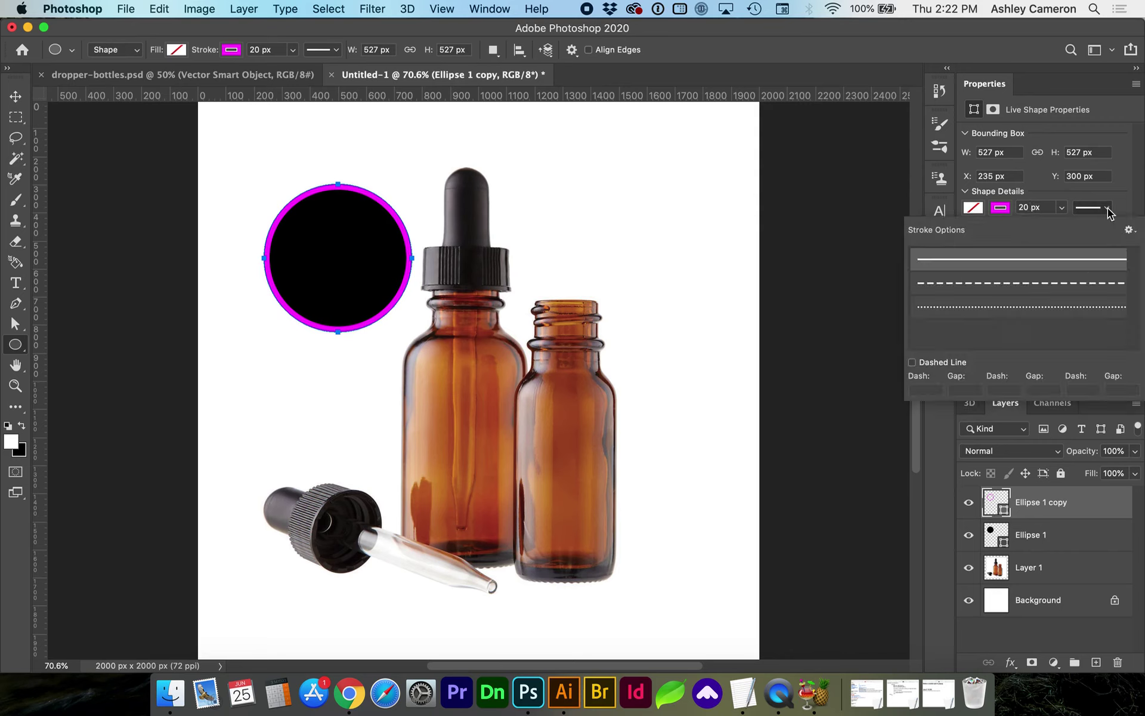
{"action": "left_click", "coordinate": [1020, 310]}
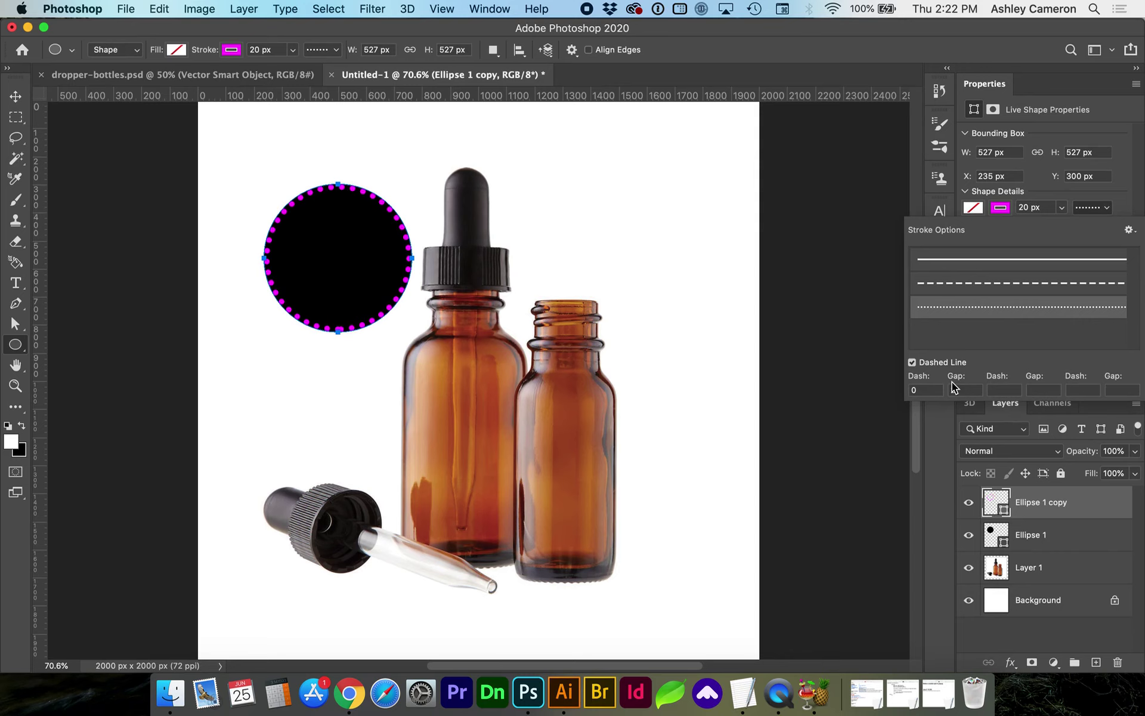
{"action": "left_click", "coordinate": [1124, 213]}
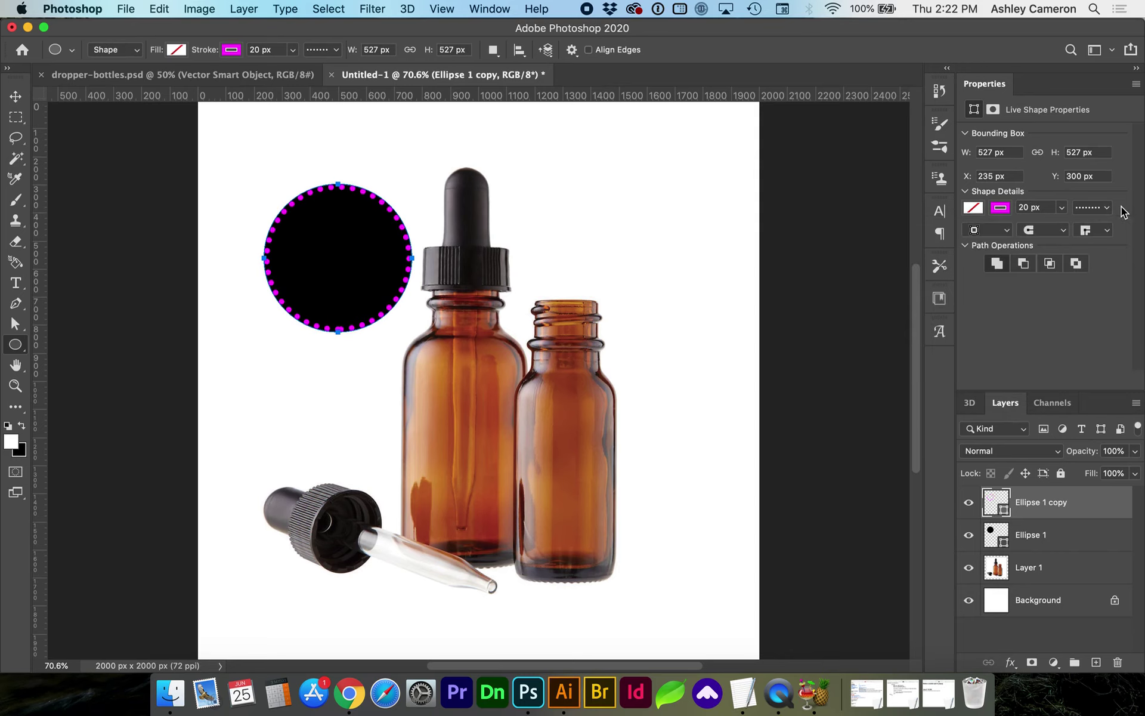
{"action": "left_click", "coordinate": [1006, 230]}
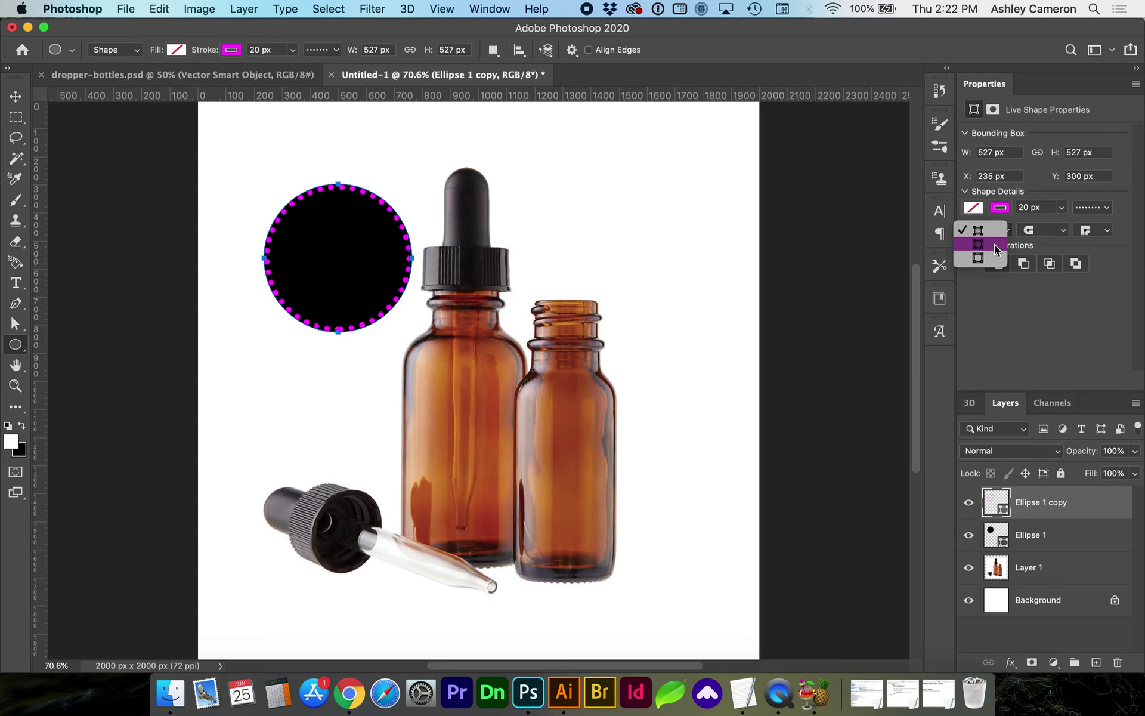
{"action": "left_click", "coordinate": [991, 246]}
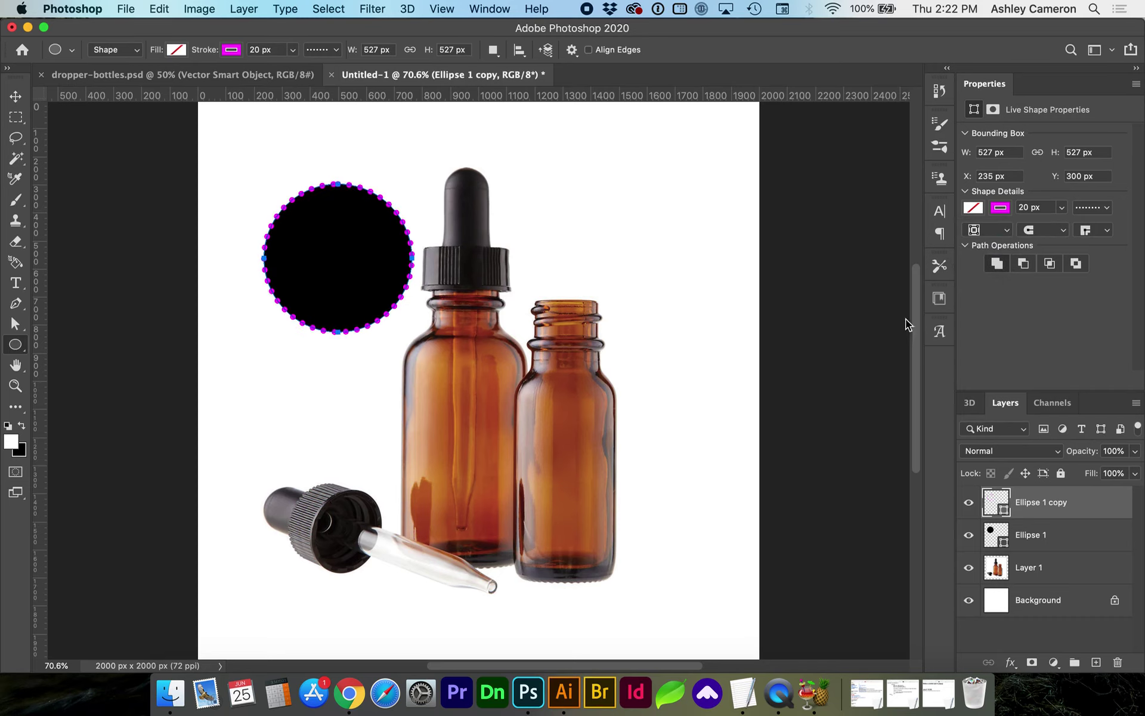
Zoom in on the dotted ring and adjust the dot Gap in Stroke Options, leaving a 21 px stroke.
{"action": "key", "text": "z"}
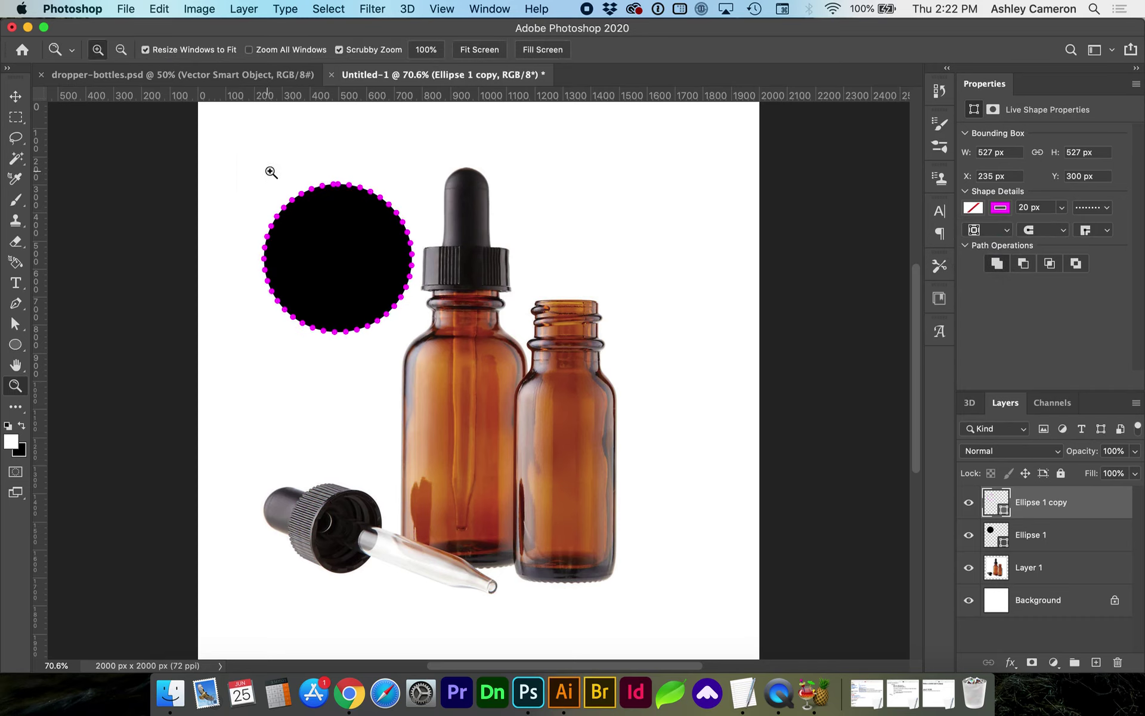
{"action": "left_click_drag", "start_coordinate": [272, 173], "coordinate": [379, 231]}
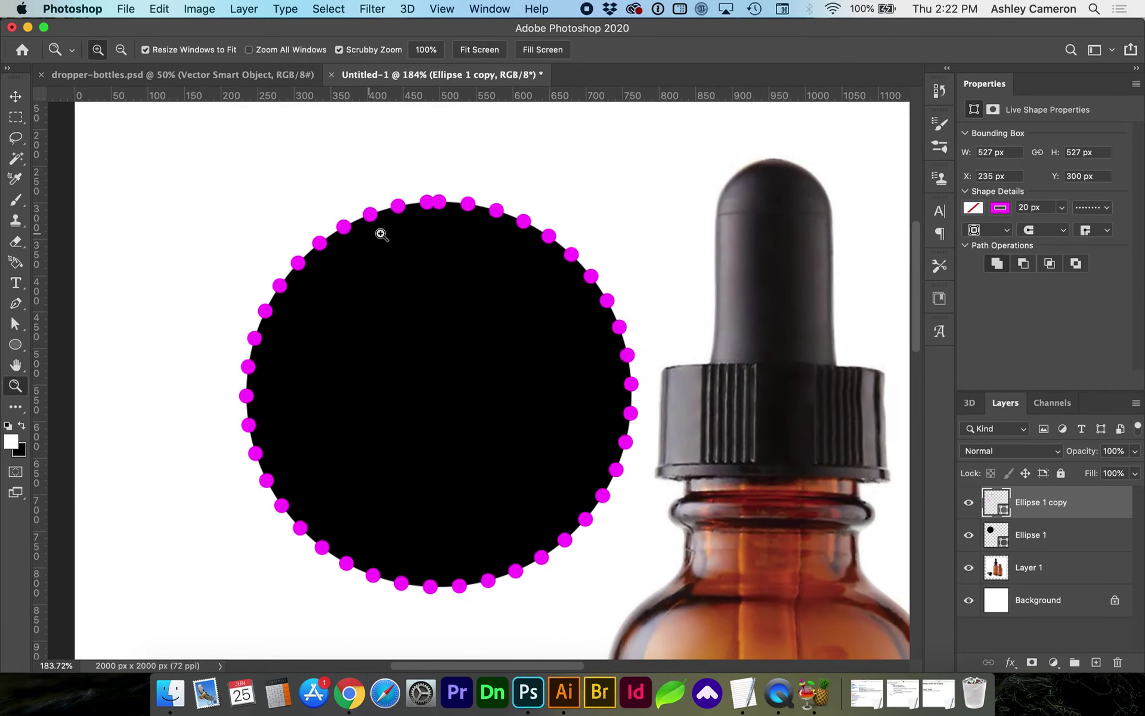
{"action": "key", "text": "v"}
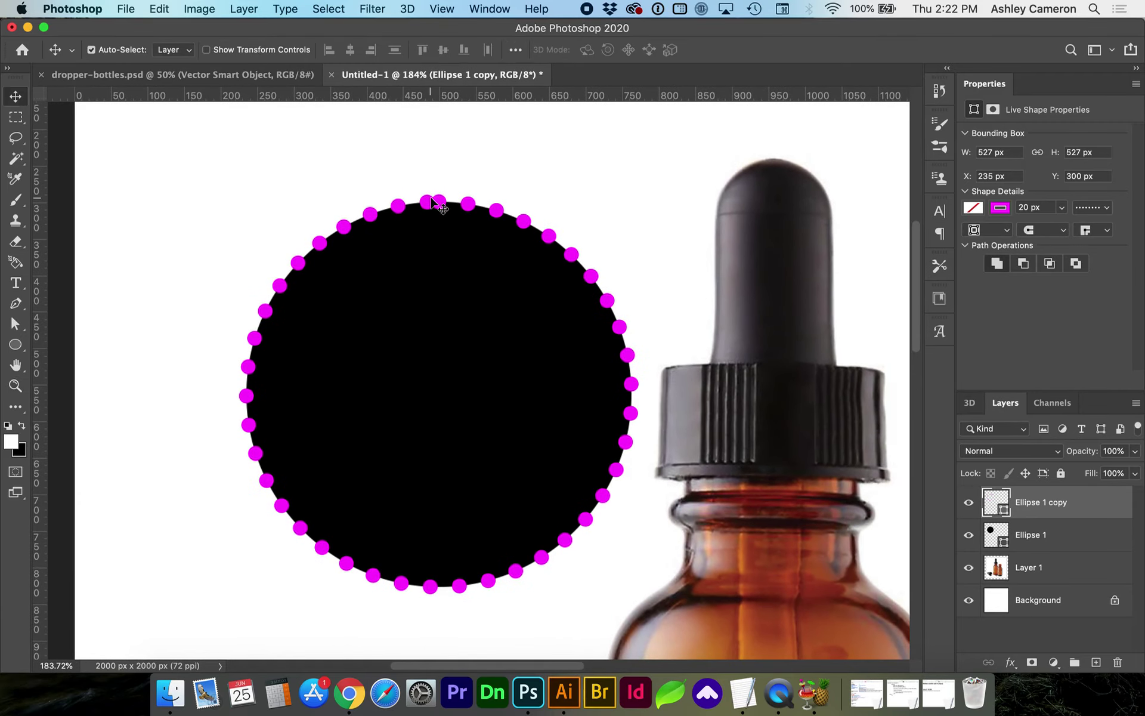
{"action": "left_click", "coordinate": [1082, 208]}
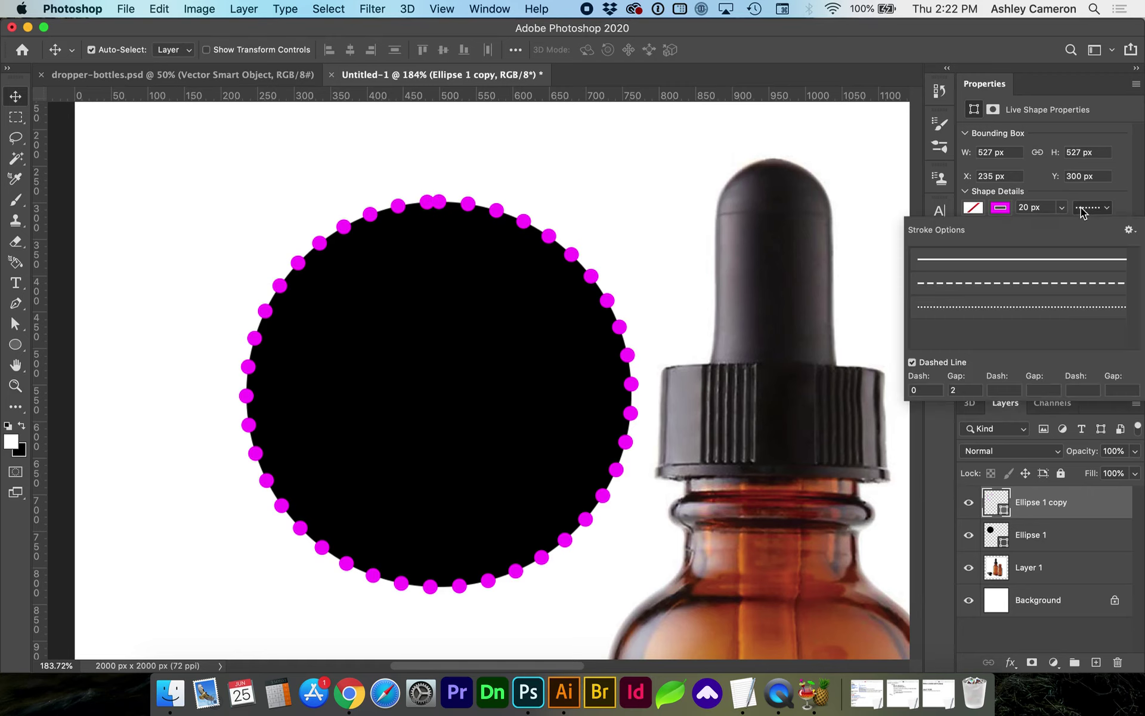
{"action": "key", "text": "Up"}
{"action": "key", "text": "Up"}
{"action": "key", "text": "Up"}
{"action": "key", "text": "Up"}
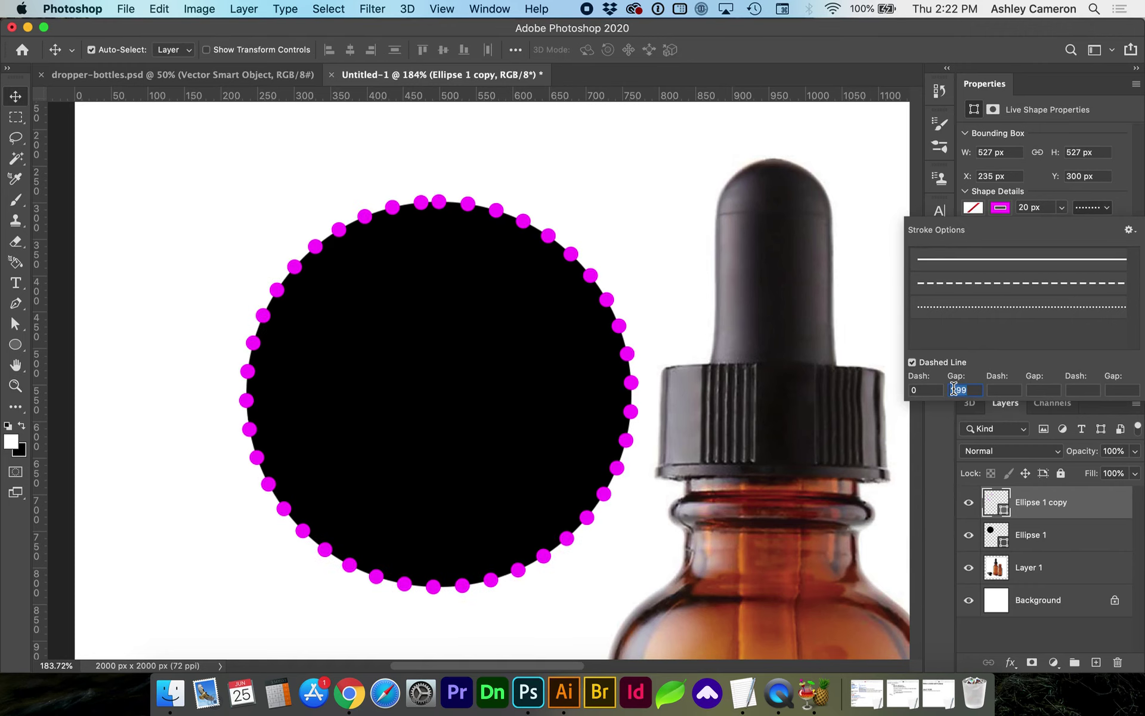
{"action": "key", "text": "Up"}
{"action": "key", "text": "Up"}
{"action": "key", "text": "Up"}
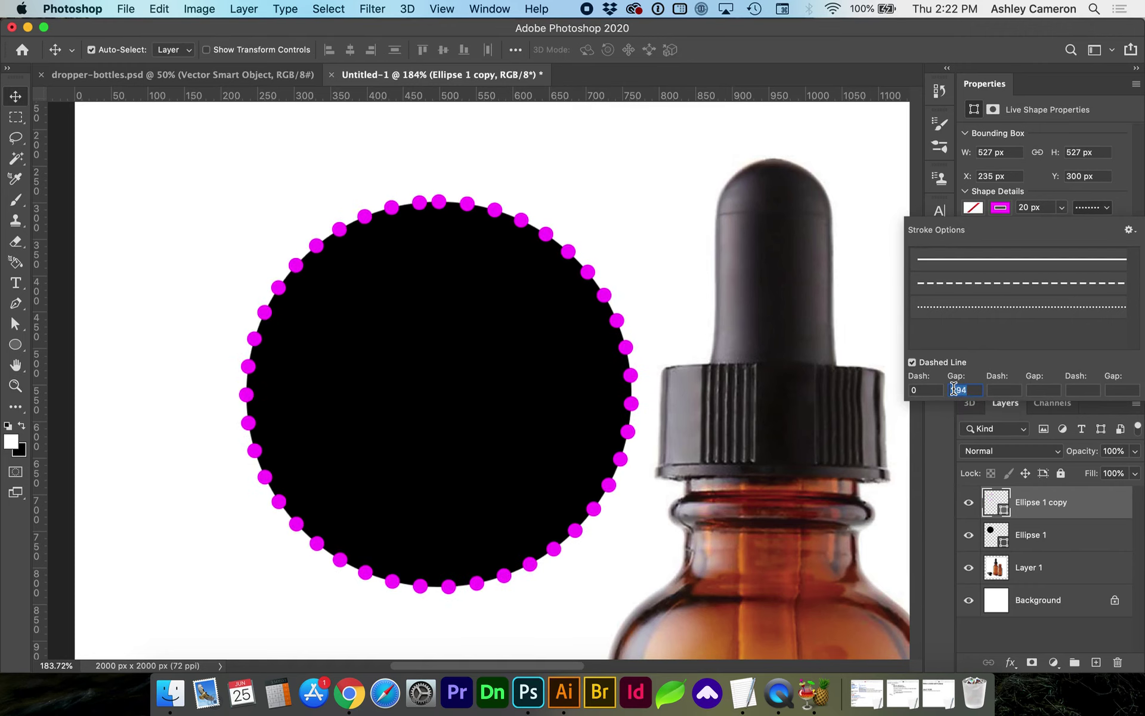
{"action": "key", "text": "Return"}
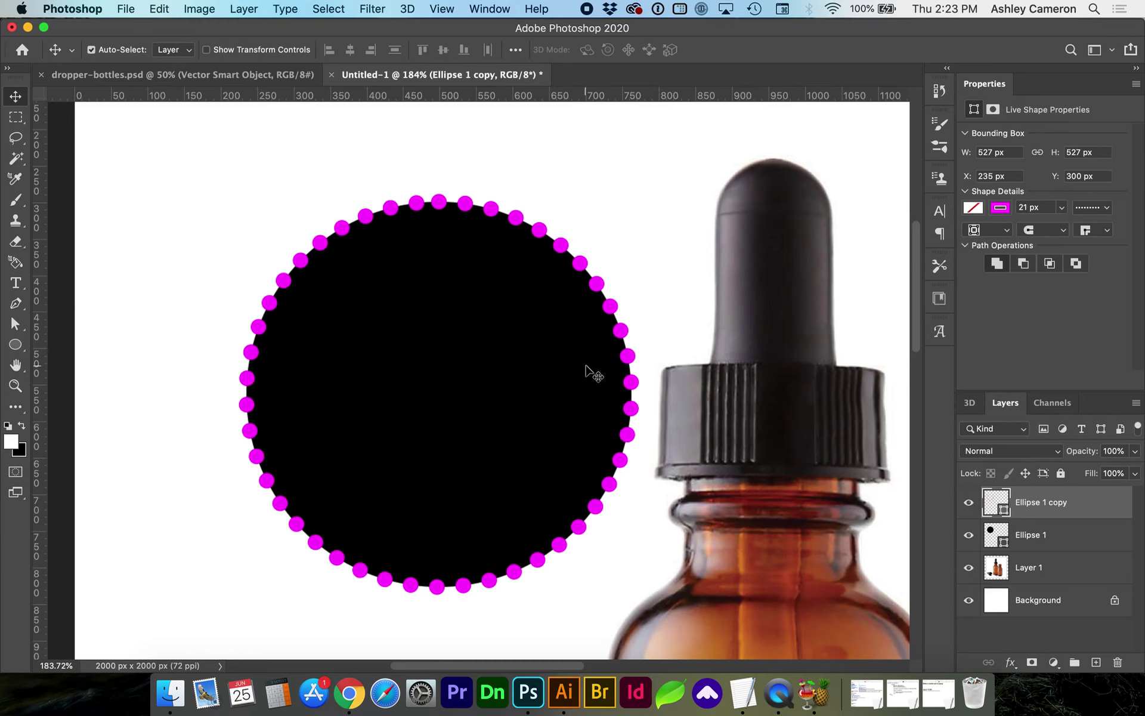
Convert Ellipse 1 copy into a smart object.
{"action": "right_click", "coordinate": [1077, 501]}
{"action": "scroll", "coordinate": [1023, 543], "scroll_direction": "down", "scroll_amount": 5}
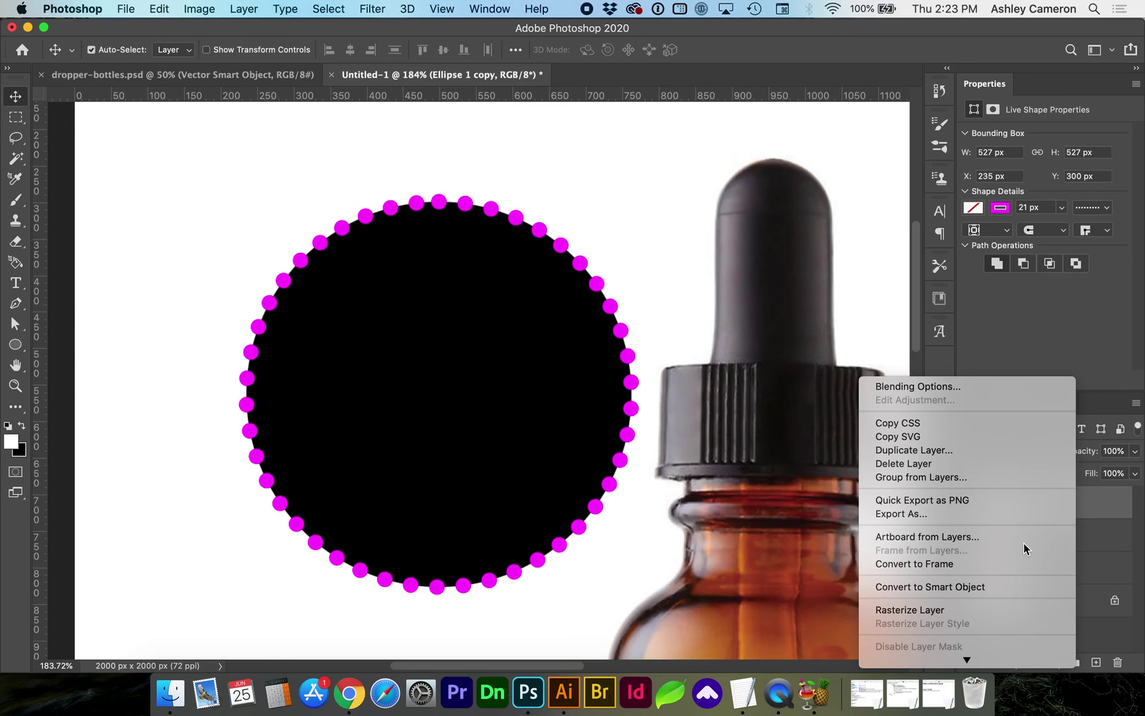
{"action": "left_click", "coordinate": [958, 560]}
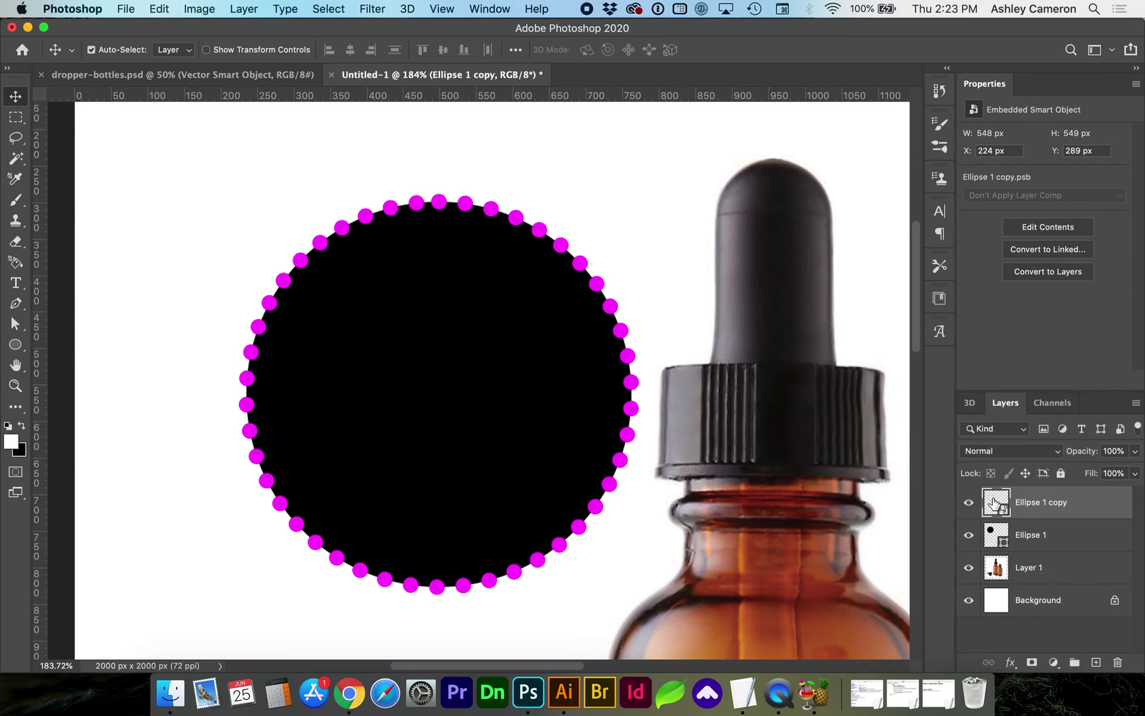
Load the dotted ring's shape as a selection and select the Ellipse 1 layer.
{"action": "key", "text": "super"}
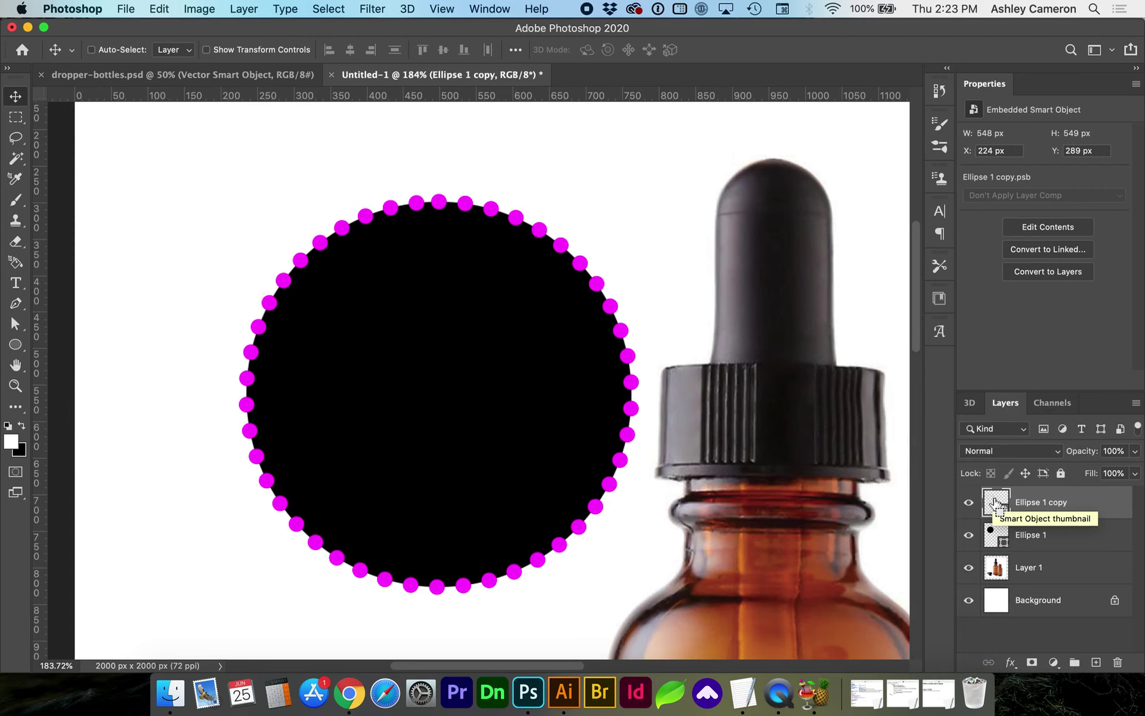
{"action": "left_click", "coordinate": [993, 504], "text": "super"}
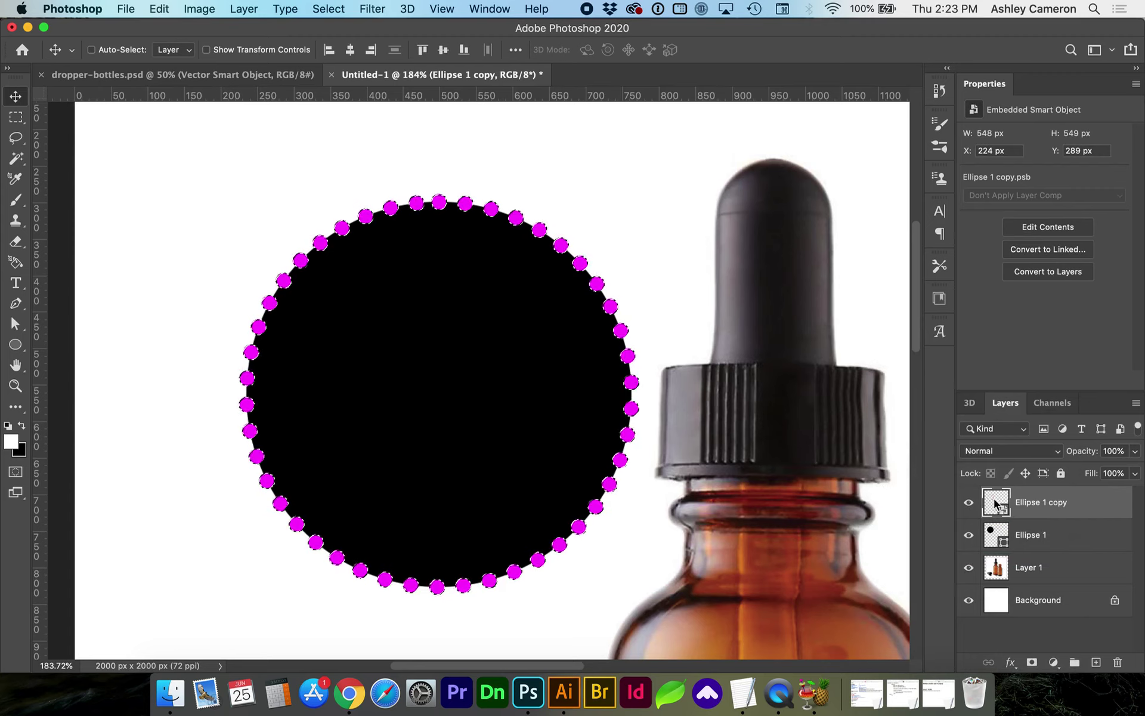
{"action": "left_click", "coordinate": [1034, 537]}
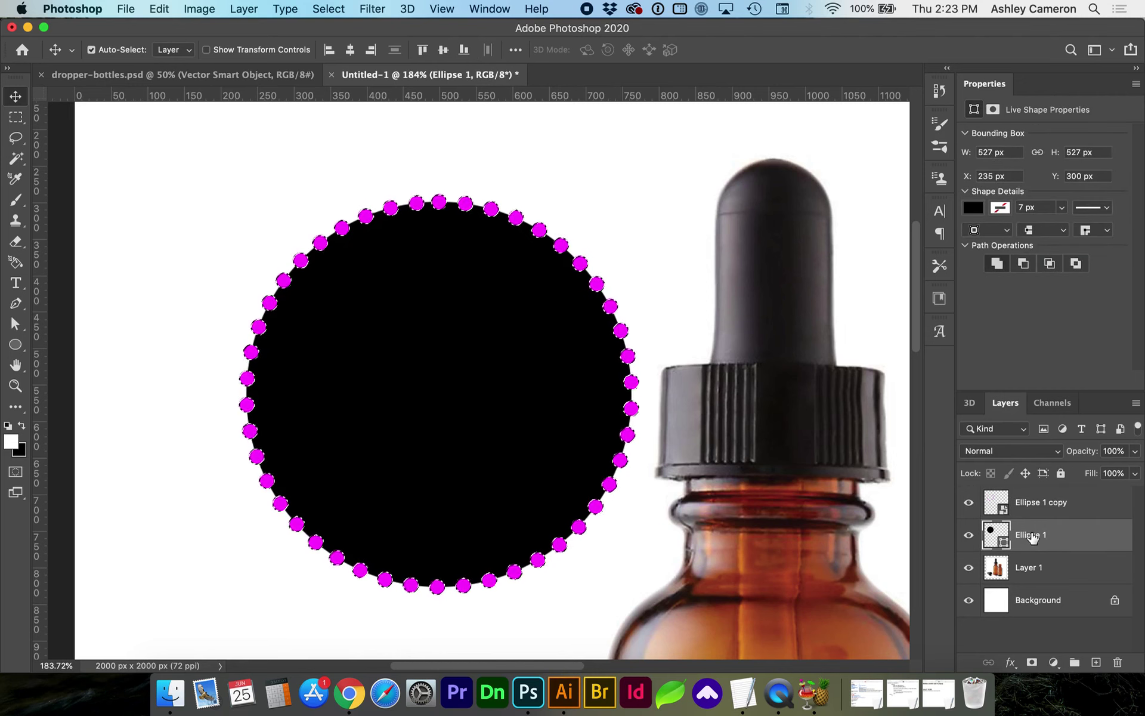
Invert the selection, mask the dots out of Ellipse 1, and hide Ellipse 1 copy.
{"action": "left_click", "coordinate": [327, 11]}
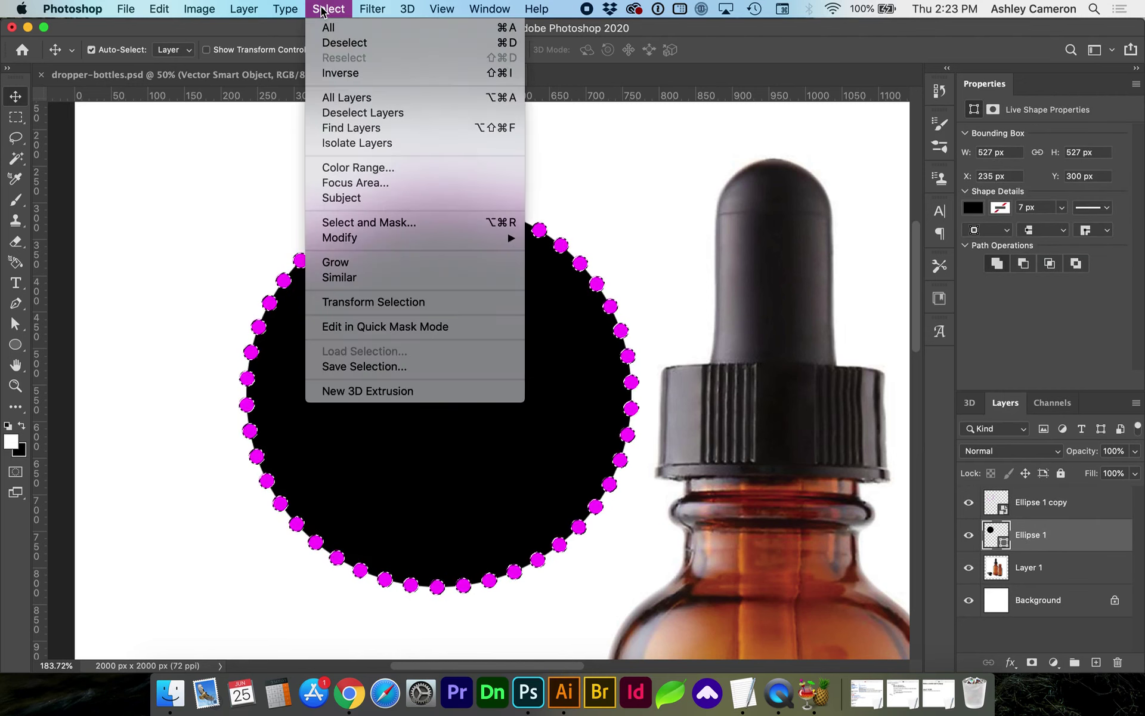
{"action": "left_click", "coordinate": [352, 73]}
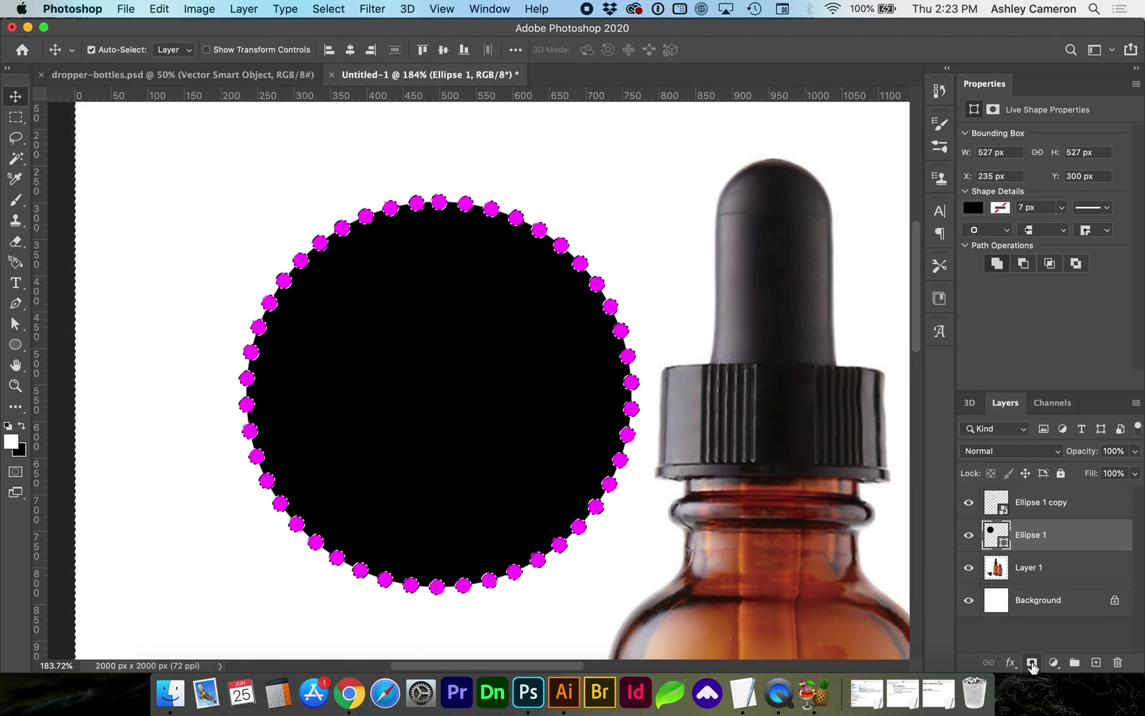
{"action": "left_click", "coordinate": [1032, 663]}
{"action": "left_click", "coordinate": [969, 504]}
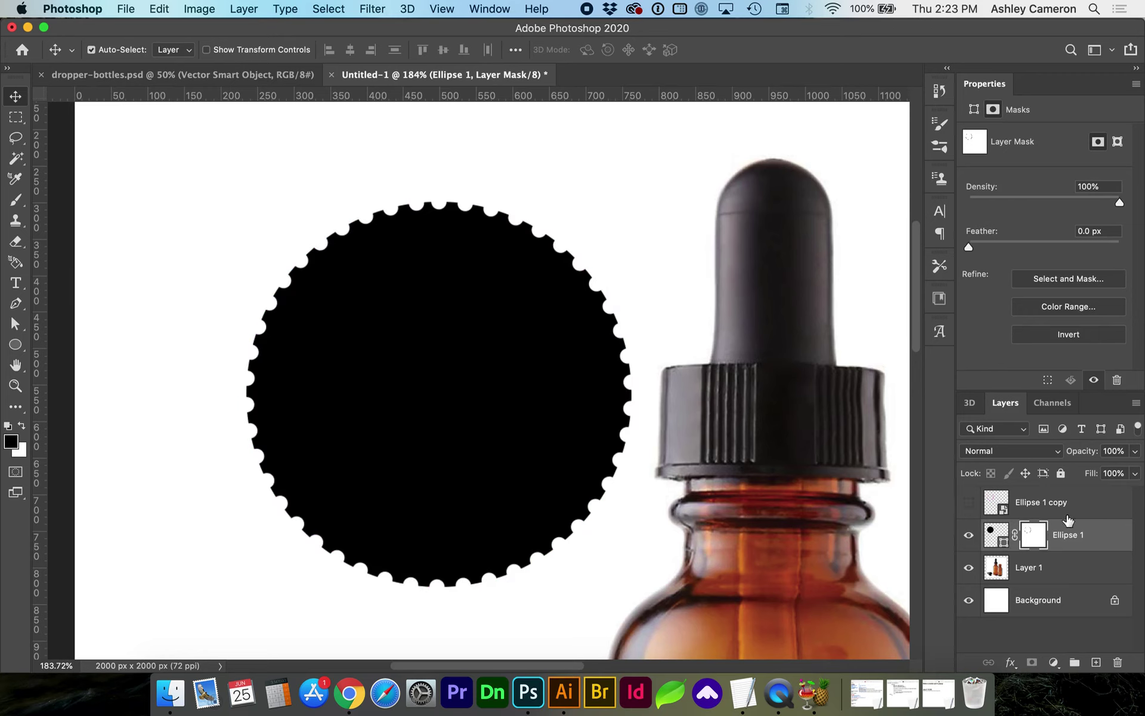
Duplicate the masked circle as Ellipse 1 copy 2, convert it to a smart object, and hide Ellipse 1.
{"action": "key", "text": "super+j"}
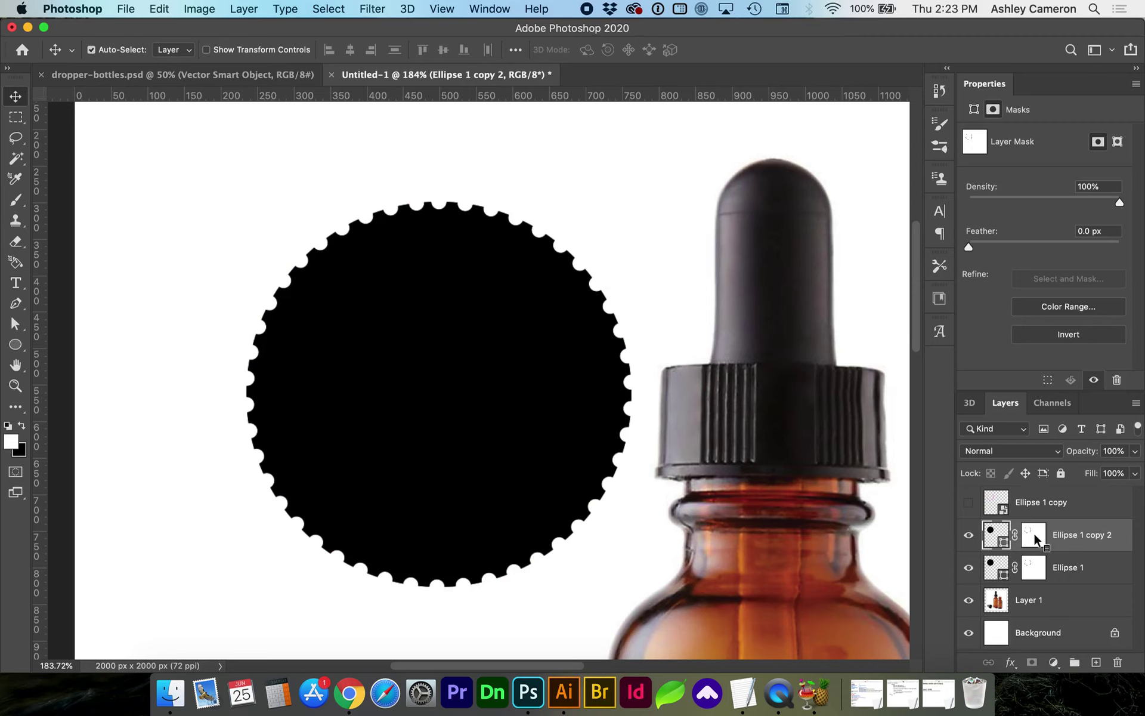
{"action": "right_click", "coordinate": [1050, 538]}
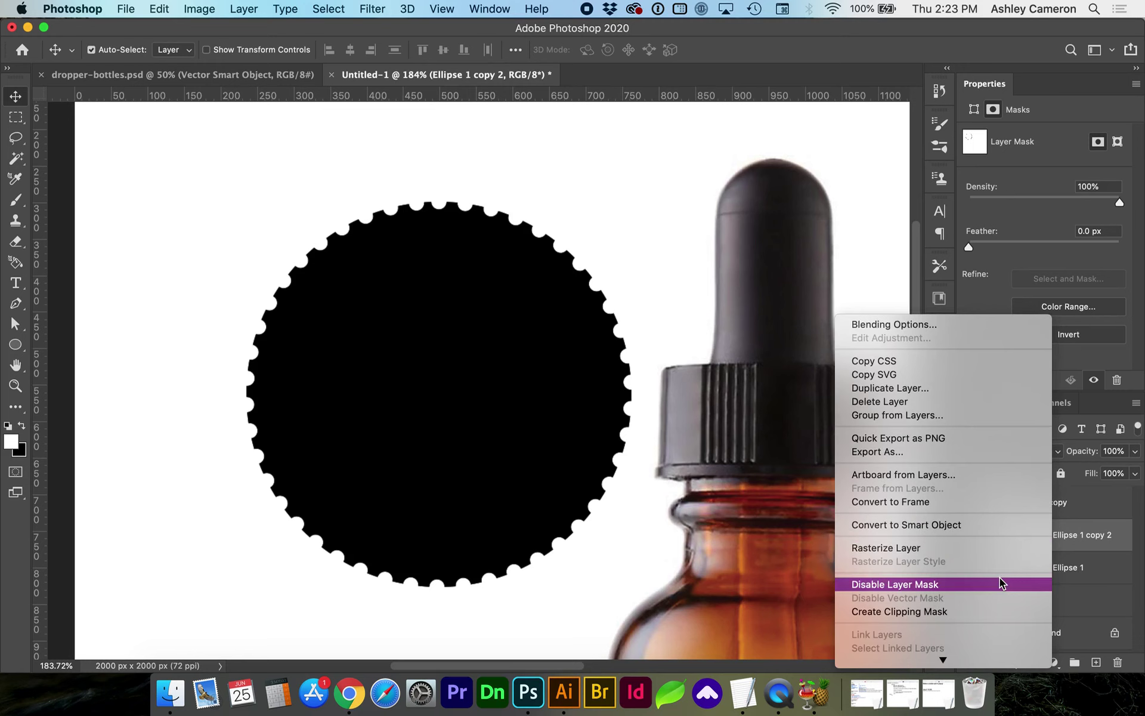
{"action": "scroll", "coordinate": [1002, 583], "scroll_direction": "down", "scroll_amount": 2}
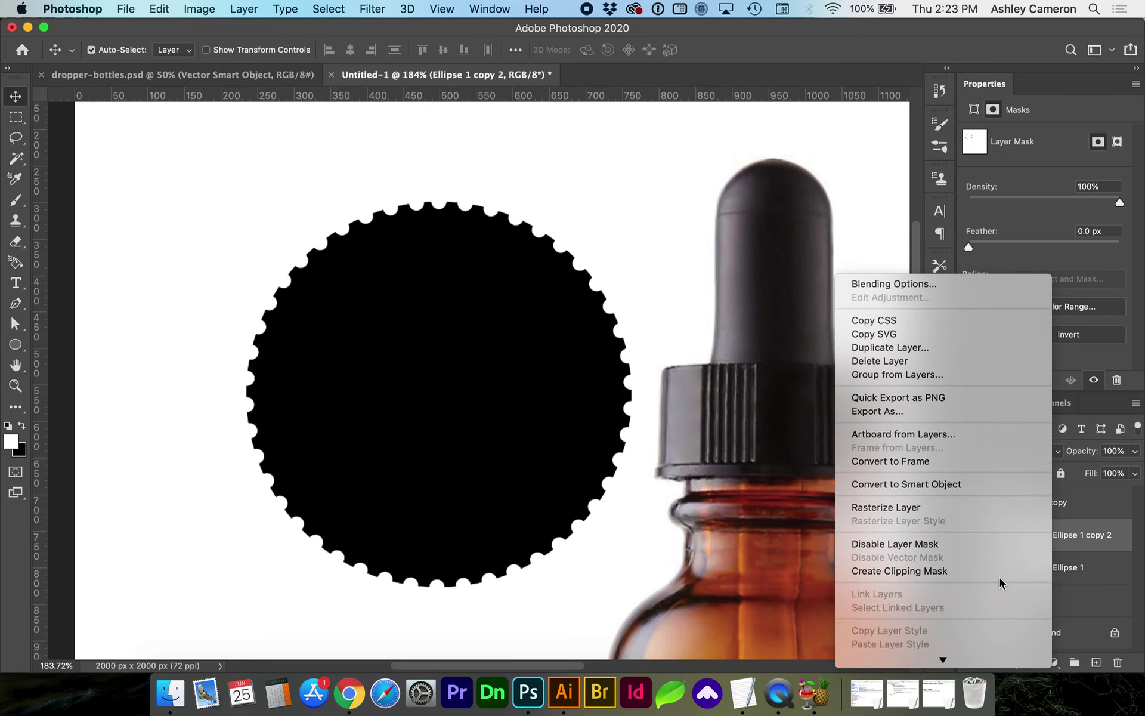
{"action": "left_click", "coordinate": [979, 491]}
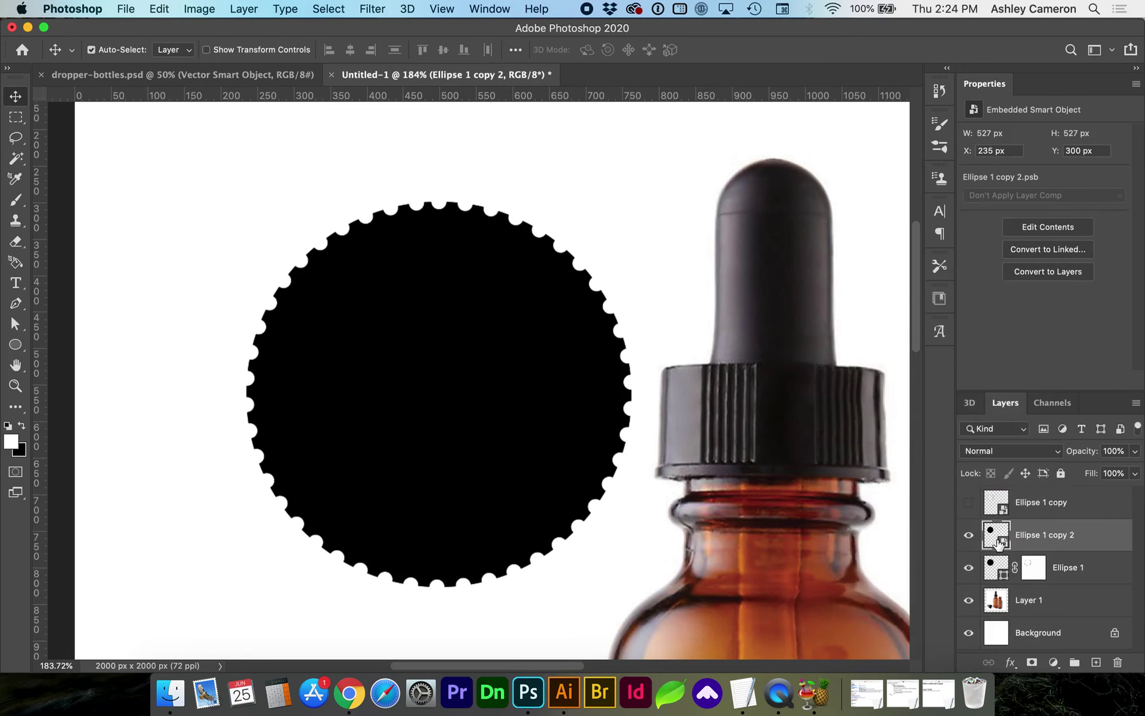
{"action": "left_click", "coordinate": [968, 571]}
Switch to the 3D workspace and show Create New 3D Object set to 3D Extrusion.
{"action": "left_click", "coordinate": [1113, 52]}
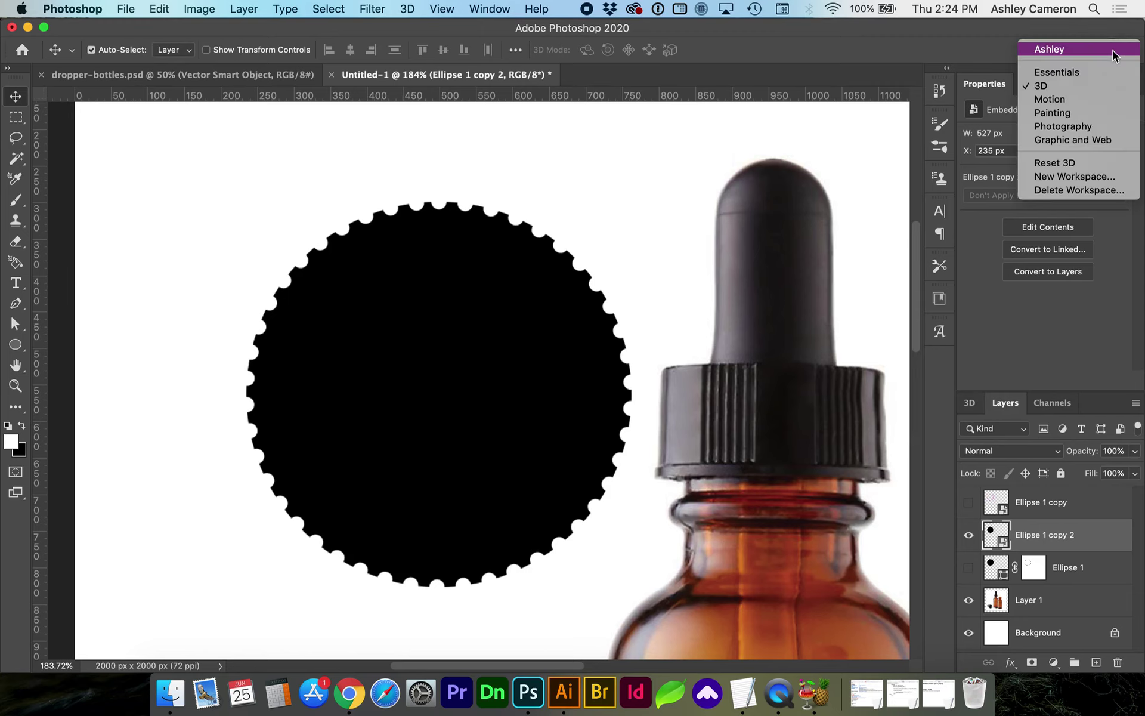
{"action": "left_click", "coordinate": [1074, 87]}
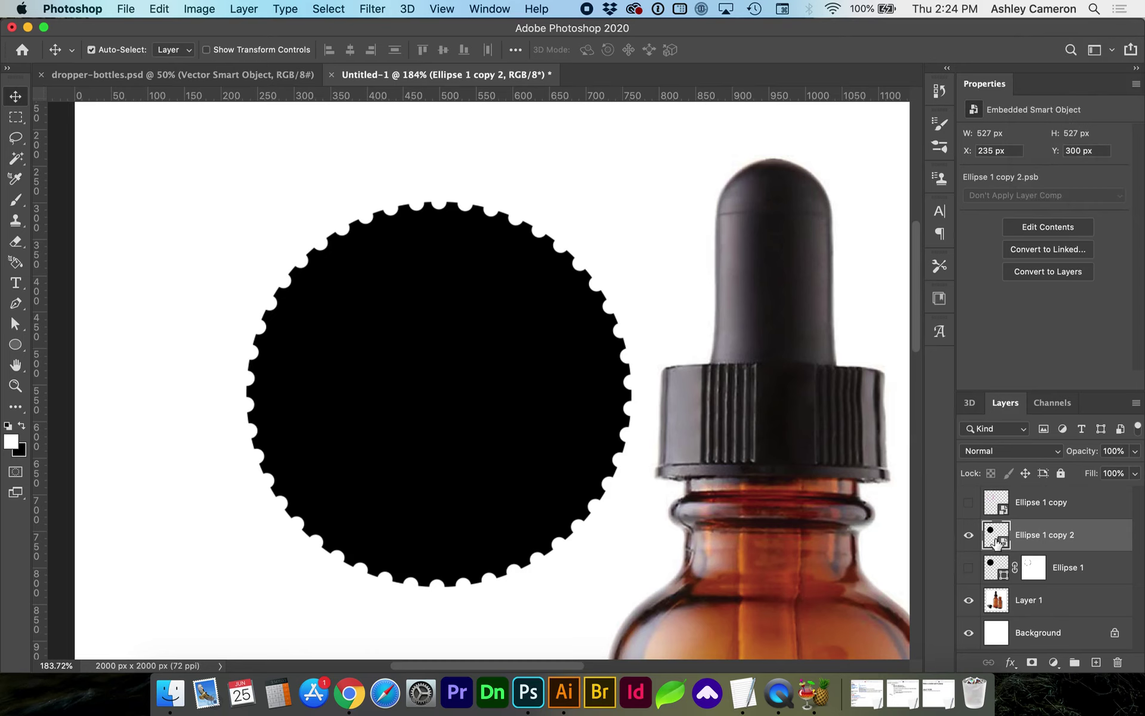
{"action": "left_click", "coordinate": [970, 404]}
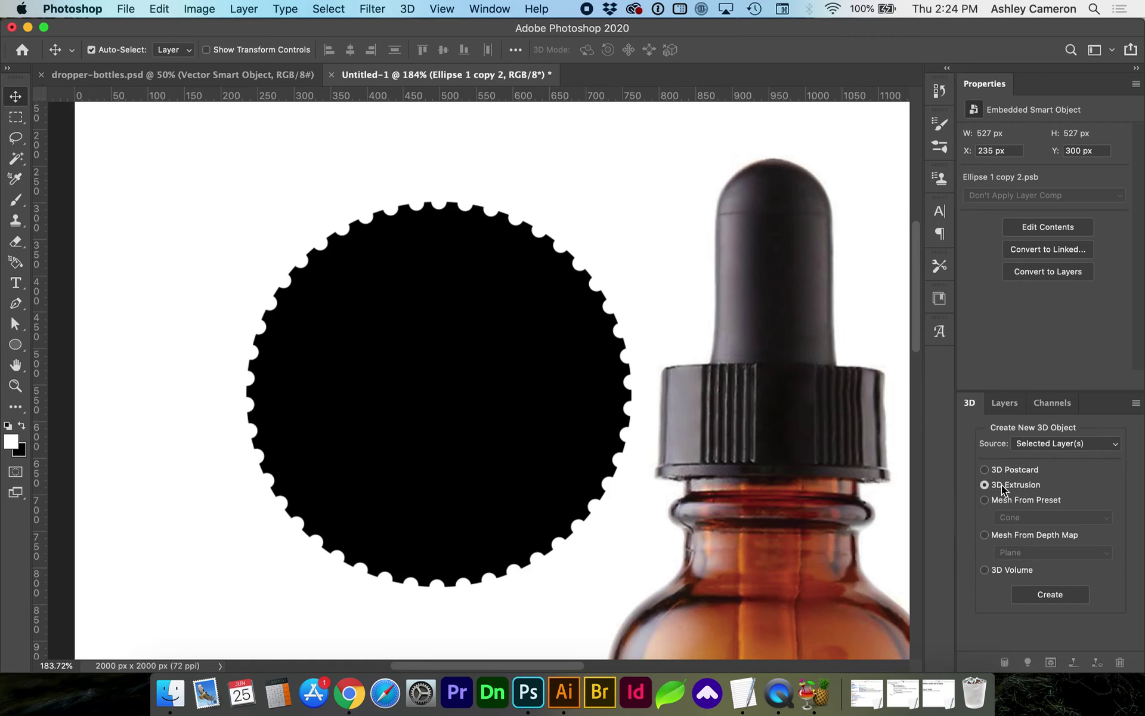
Create a 3D extrusion from the scalloped circle and set its X rotation to 90°.
{"action": "left_click", "coordinate": [1043, 599]}
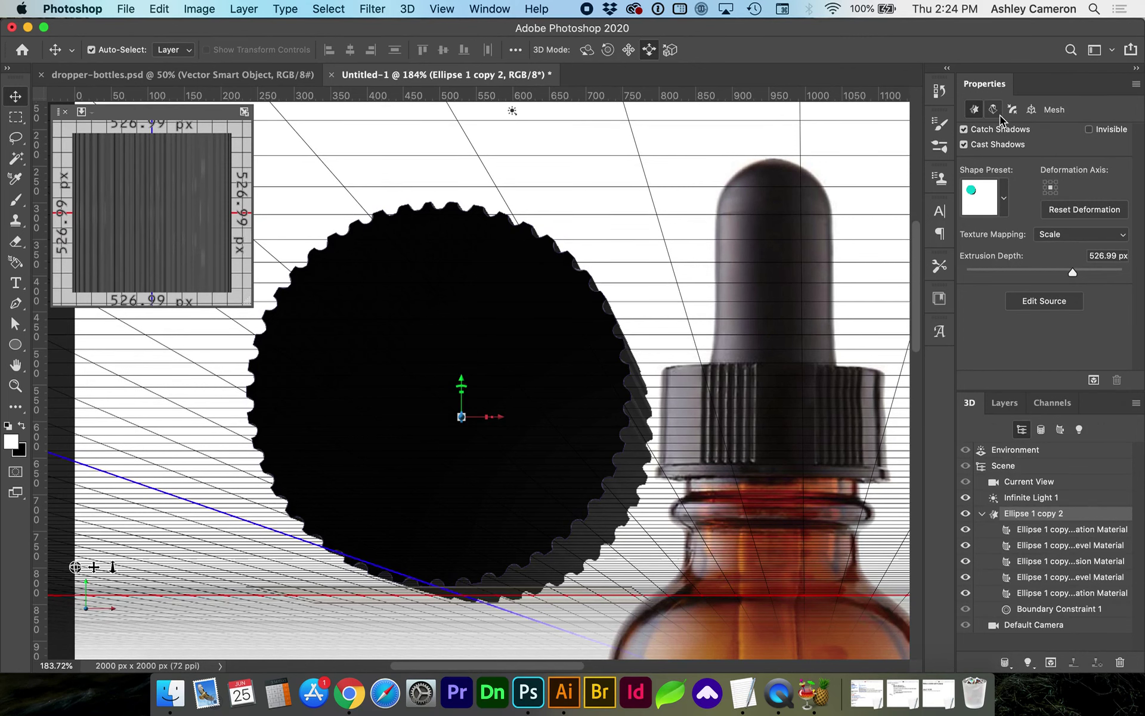
{"action": "left_click", "coordinate": [1032, 110]}
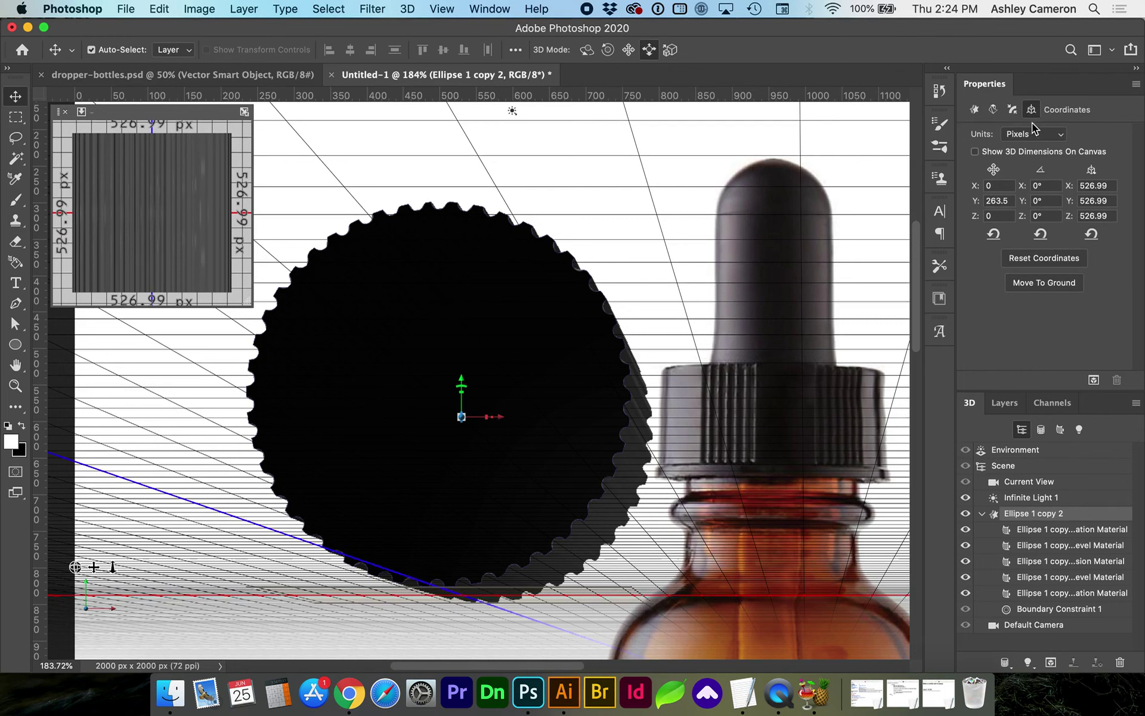
{"action": "left_click", "coordinate": [1037, 186]}
{"action": "type", "text": "90"}
{"action": "key", "text": "Return"}
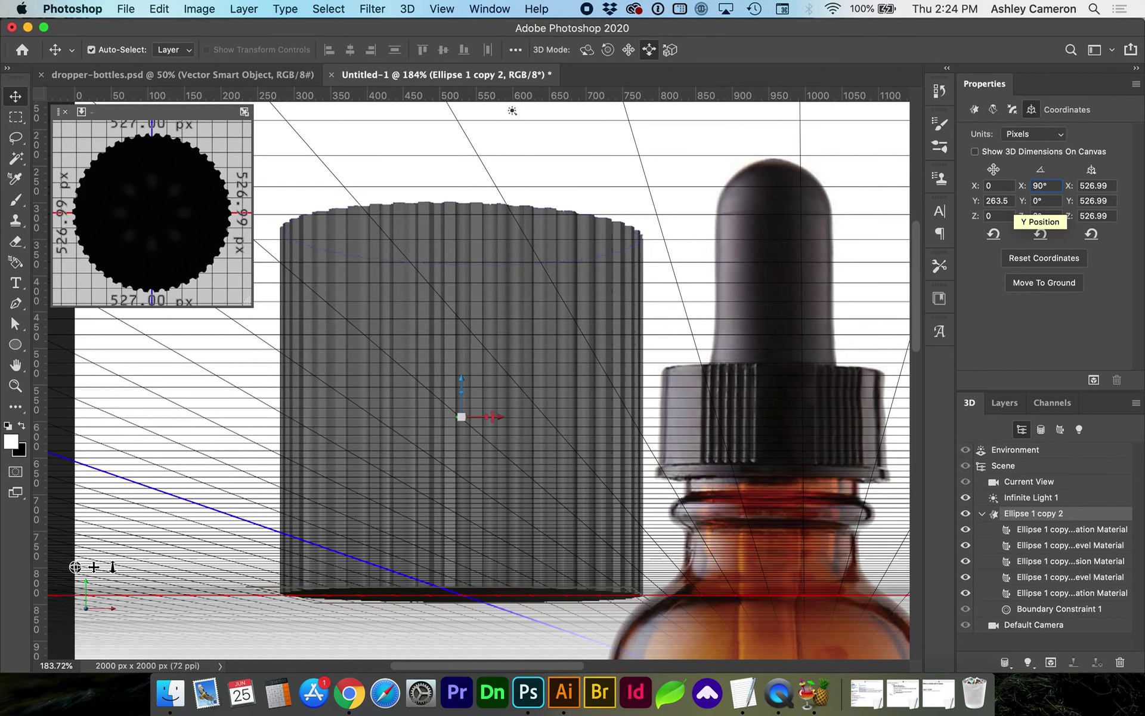
Reduce the extrusion depth to 176.77 px, then show and select the Ellipse 1 layer.
{"action": "left_click", "coordinate": [975, 113]}
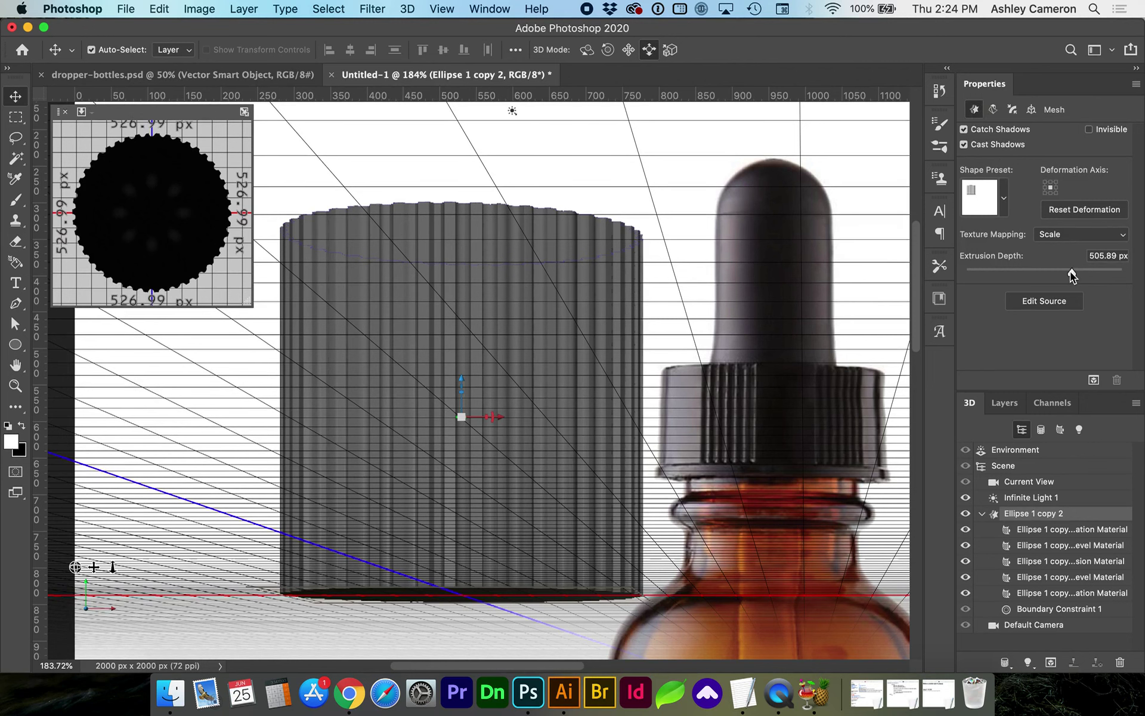
{"action": "left_click_drag", "start_coordinate": [1070, 271], "coordinate": [1056, 272]}
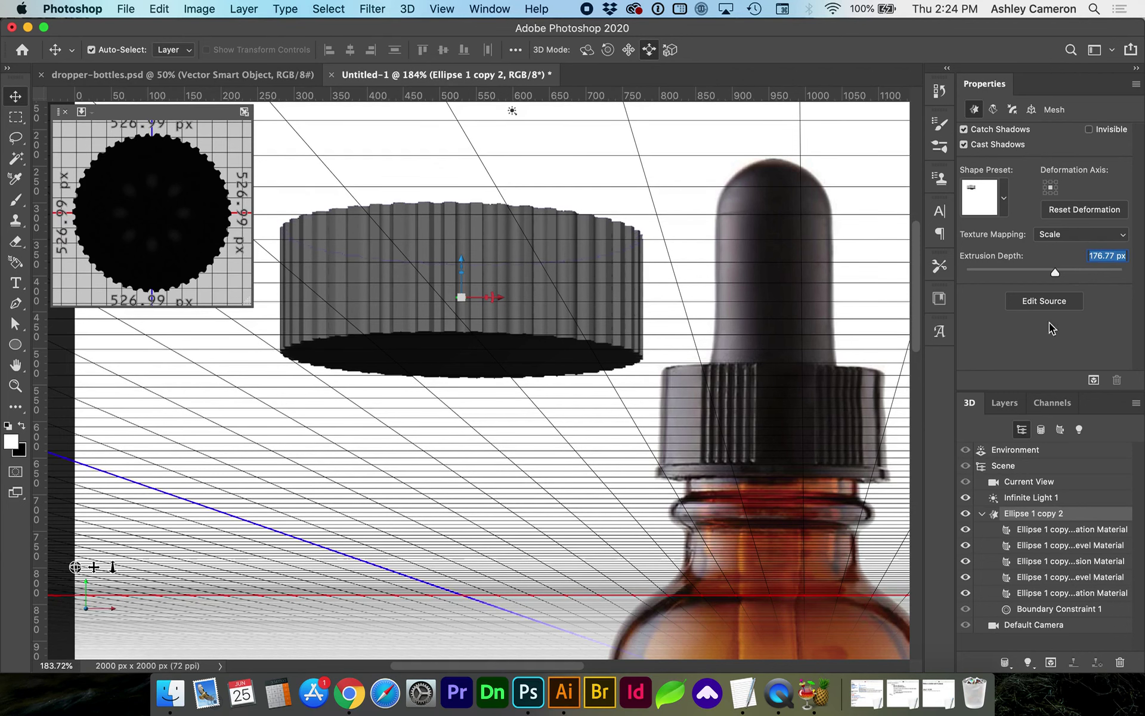
{"action": "left_click", "coordinate": [1007, 403]}
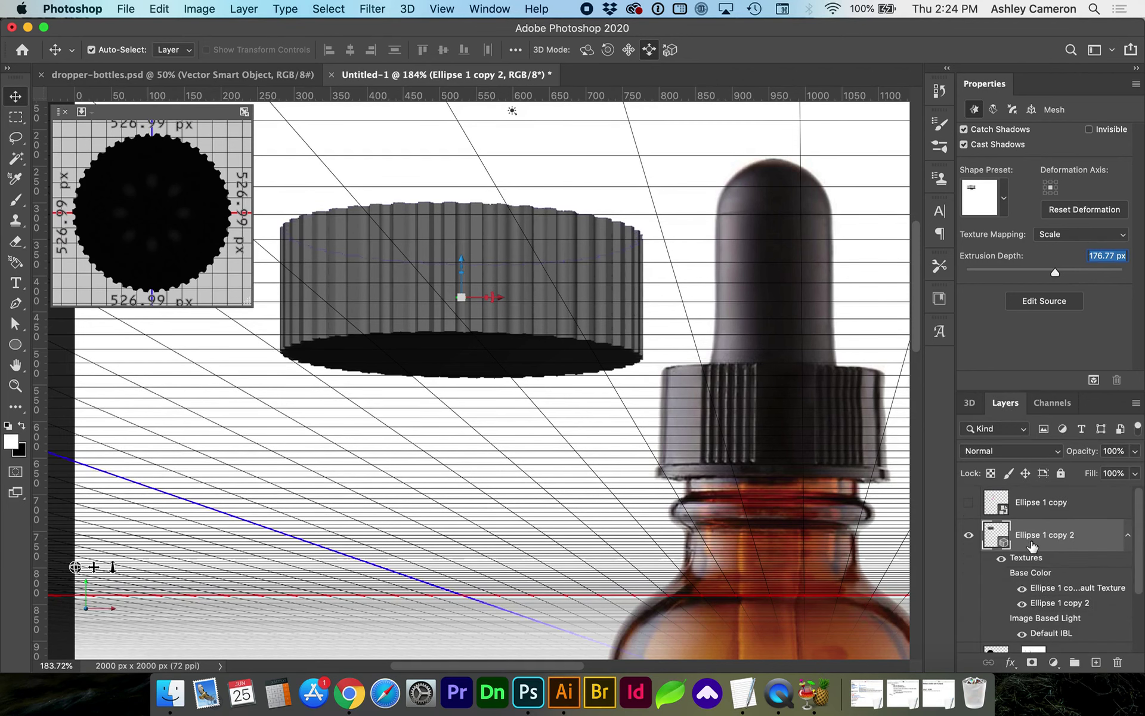
{"action": "scroll", "coordinate": [1029, 547], "scroll_direction": "down", "scroll_amount": 1}
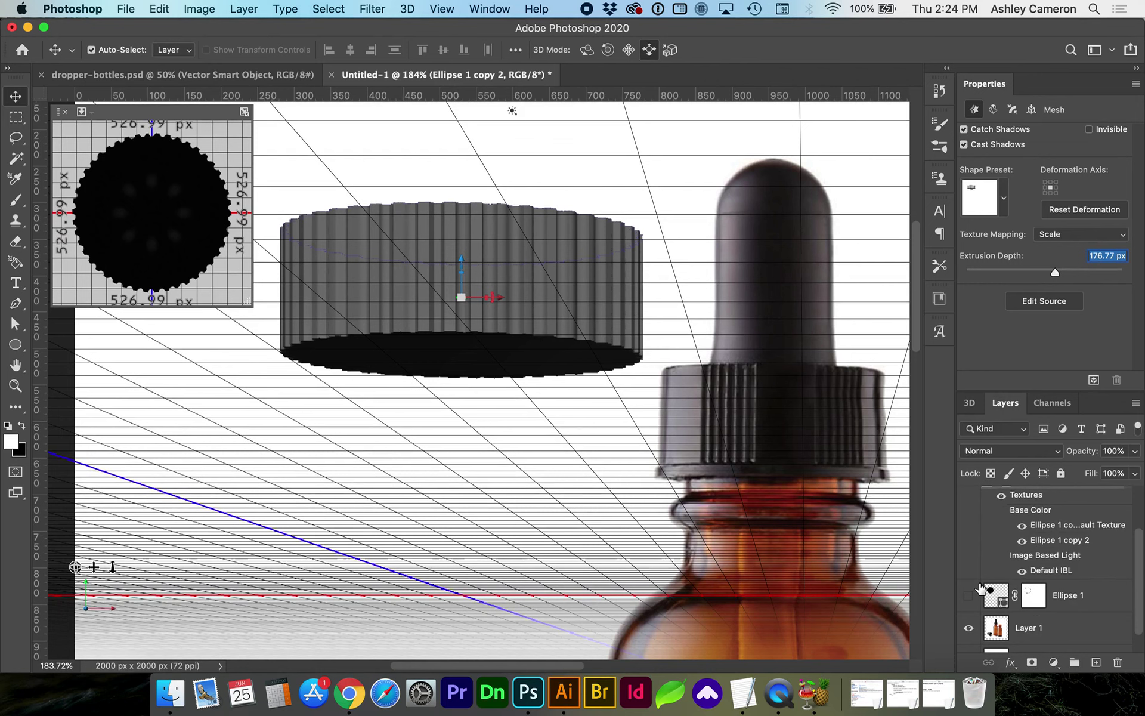
{"action": "left_click", "coordinate": [969, 611]}
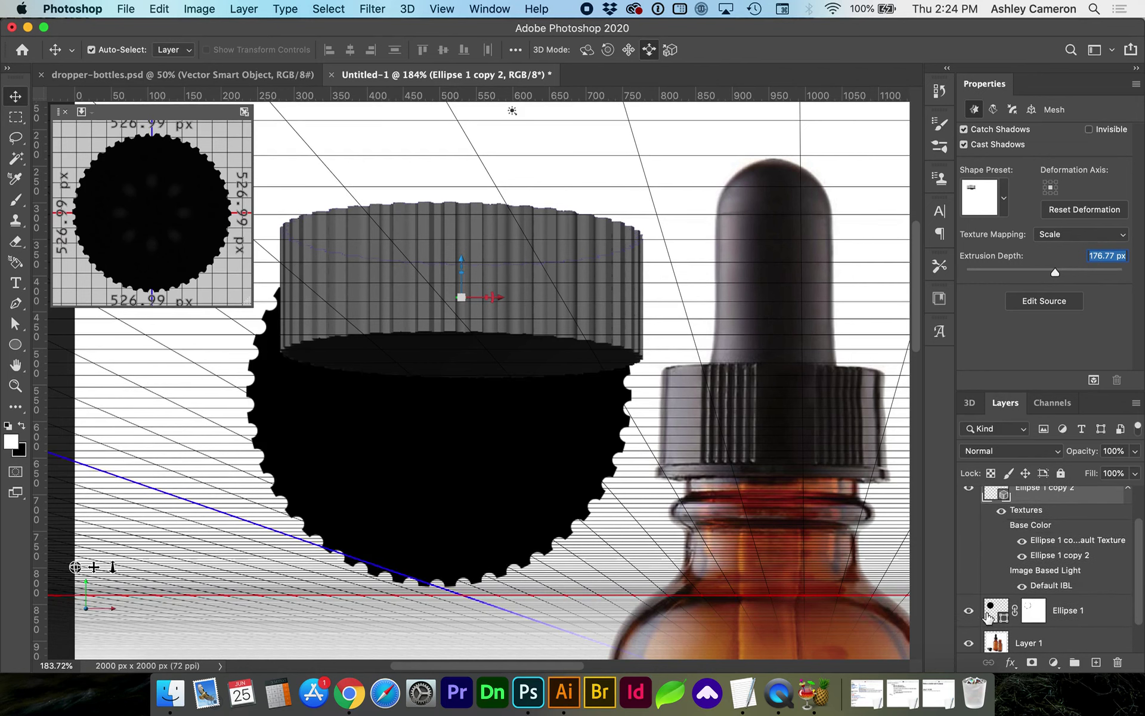
{"action": "left_click", "coordinate": [1068, 610]}
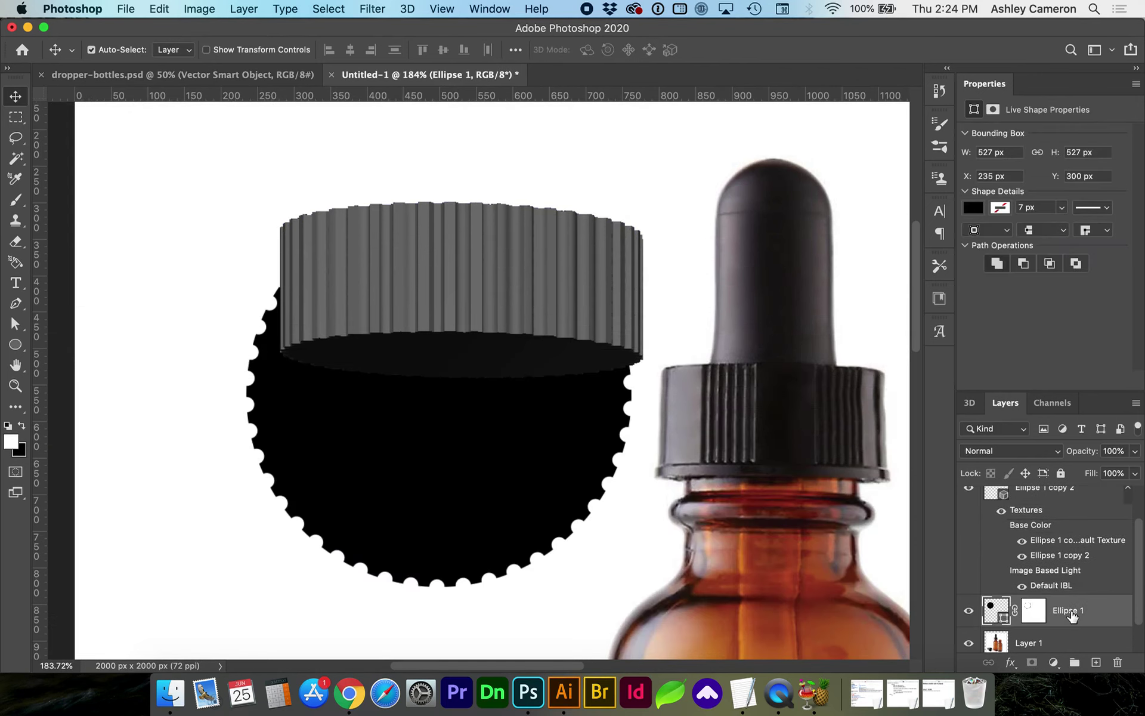
Duplicate Ellipse 1 as Ellipse 1 copy 3, hide the original, and delete the copy's layer mask.
{"action": "key", "text": "super"}
{"action": "key", "text": "j"}
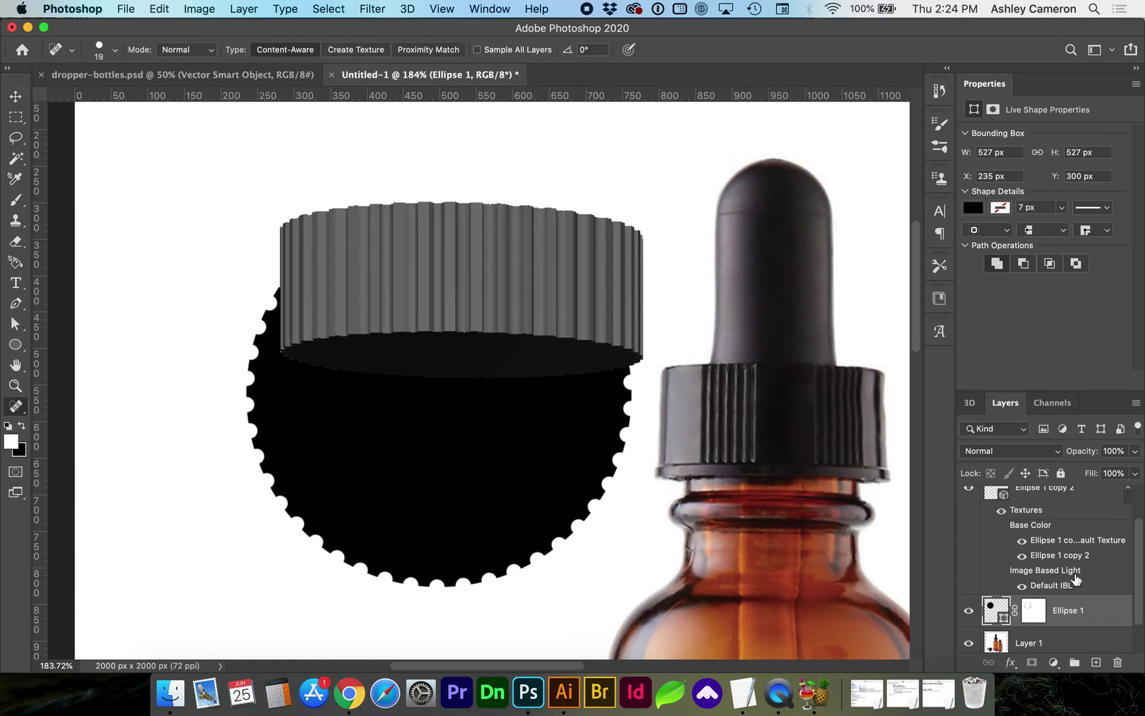
{"action": "scroll", "coordinate": [1080, 578], "scroll_direction": "down", "scroll_amount": 2}
{"action": "left_click_drag", "start_coordinate": [1092, 577], "coordinate": [1096, 662]}
{"action": "left_click", "coordinate": [969, 603]}
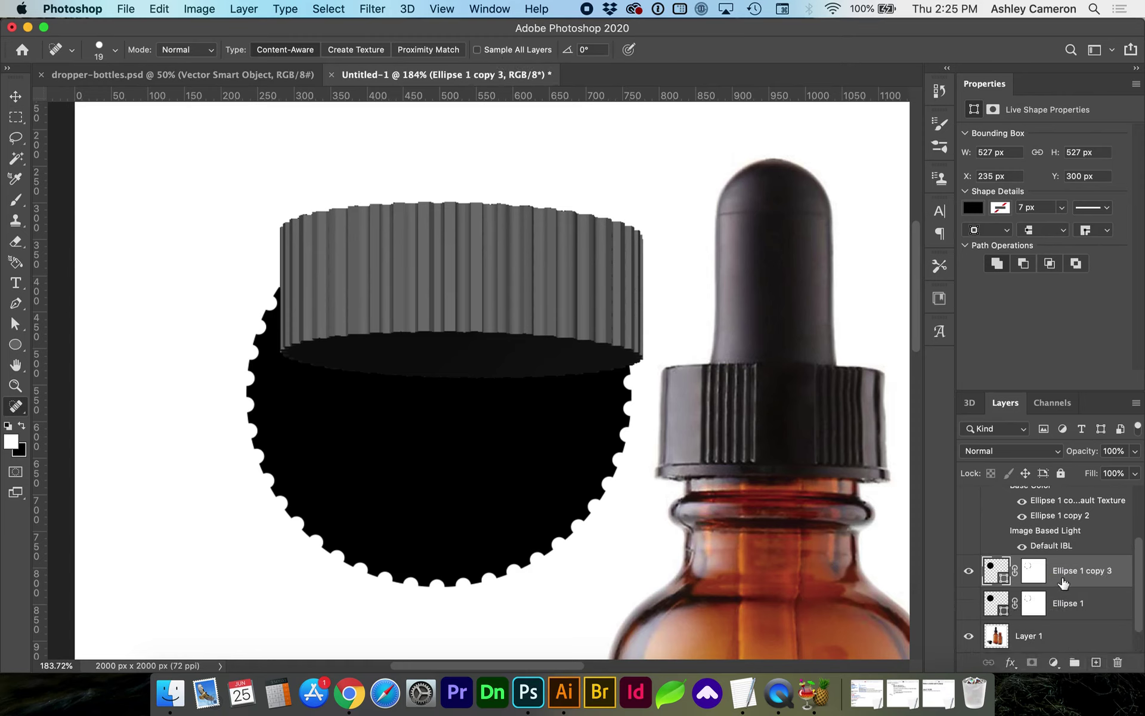
{"action": "right_click", "coordinate": [1039, 574]}
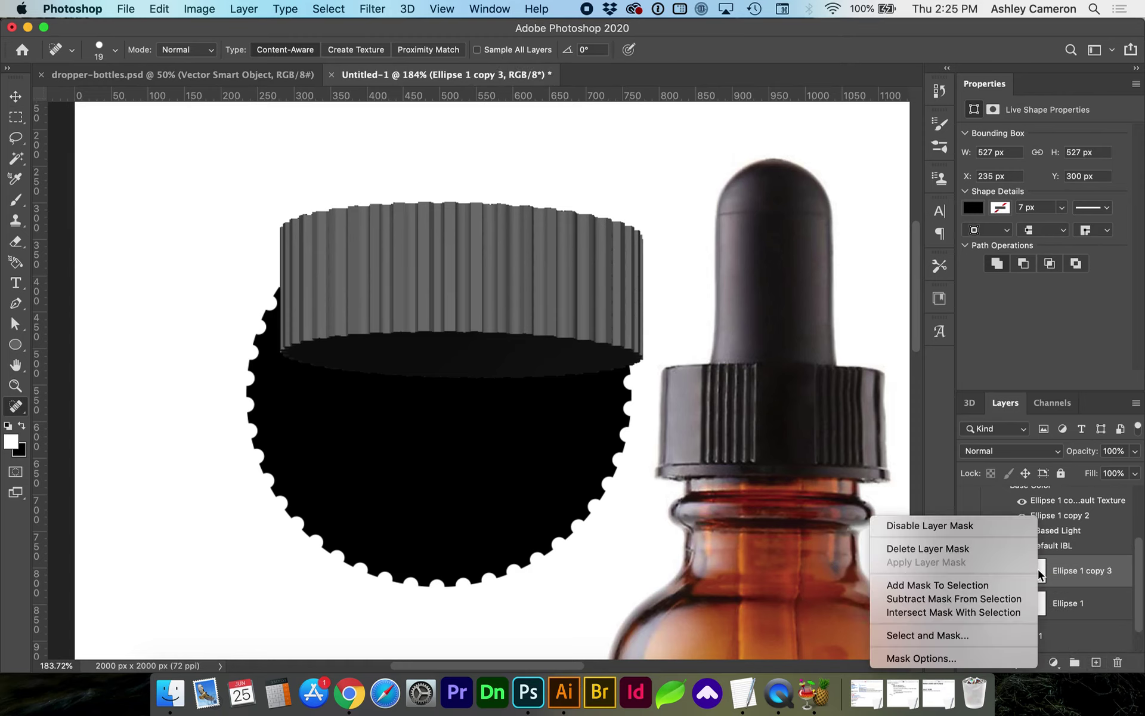
{"action": "left_click", "coordinate": [997, 549]}
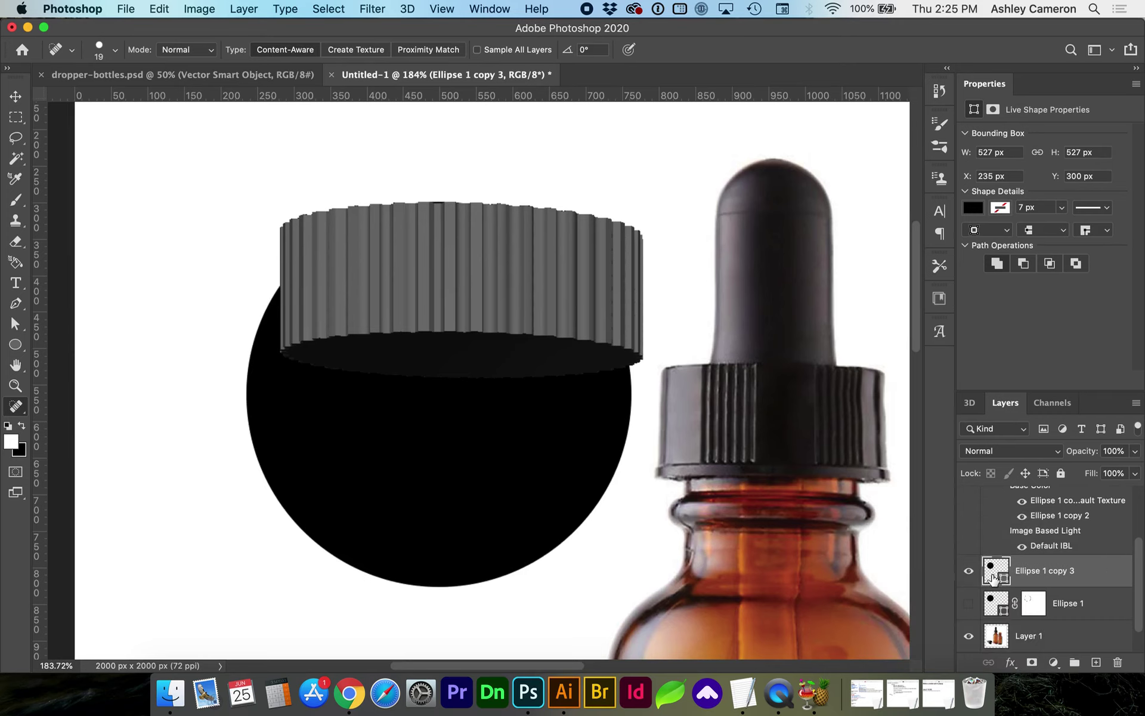
Extrude the smooth circle into a 3D cylinder and set its X rotation to stand it upright.
{"action": "left_click", "coordinate": [970, 403]}
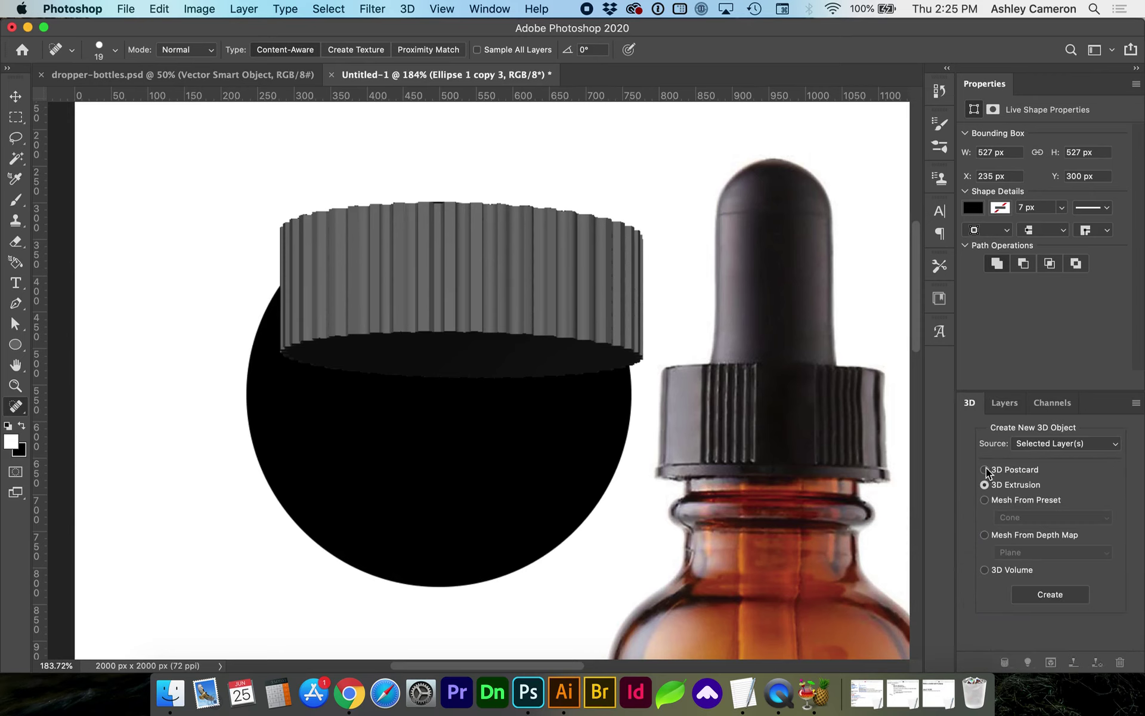
{"action": "left_click", "coordinate": [1051, 595]}
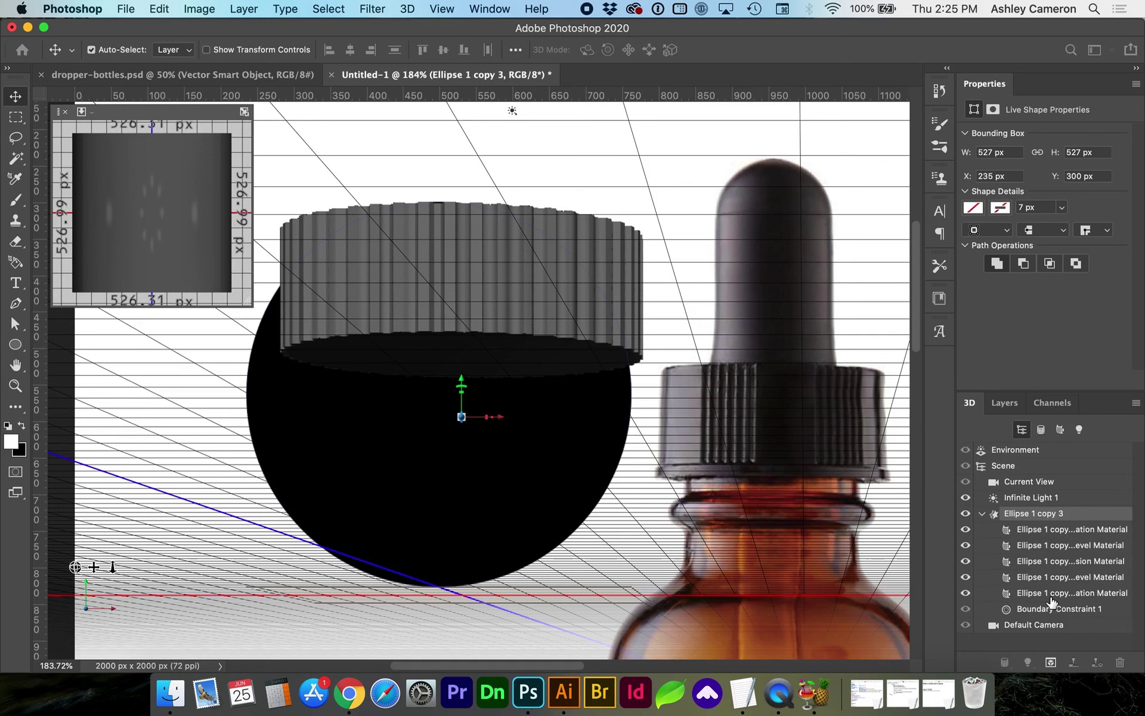
{"action": "left_click", "coordinate": [1034, 110]}
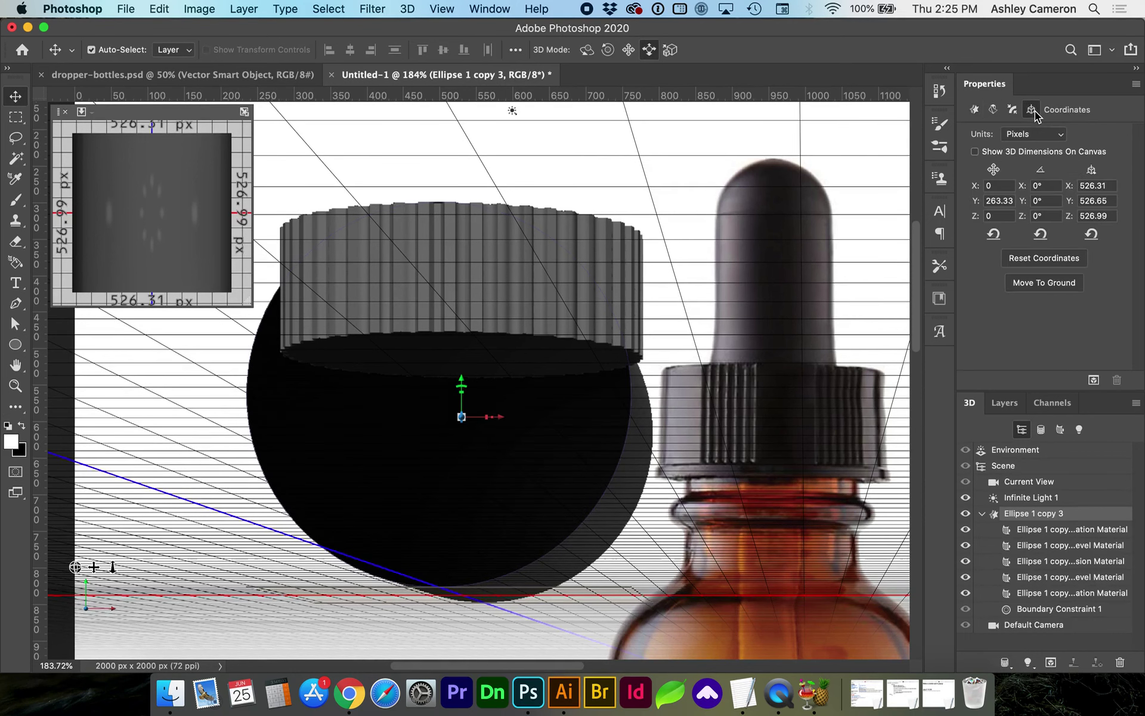
{"action": "left_click", "coordinate": [1039, 186]}
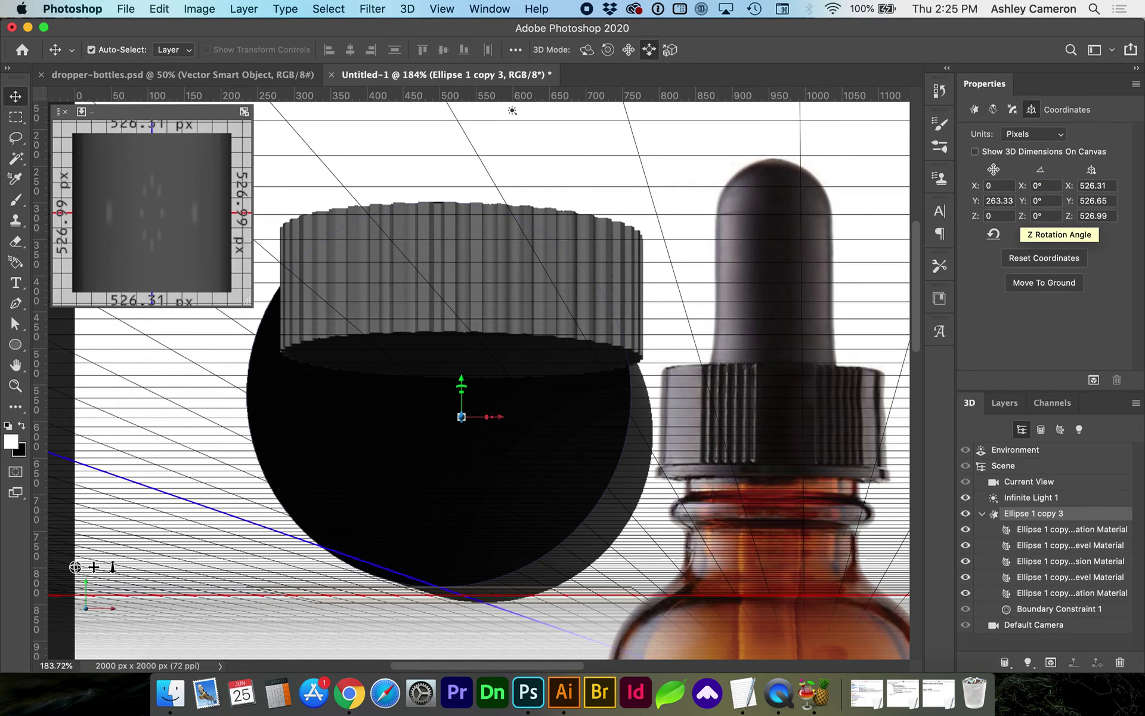
{"action": "double_click", "coordinate": [1036, 187]}
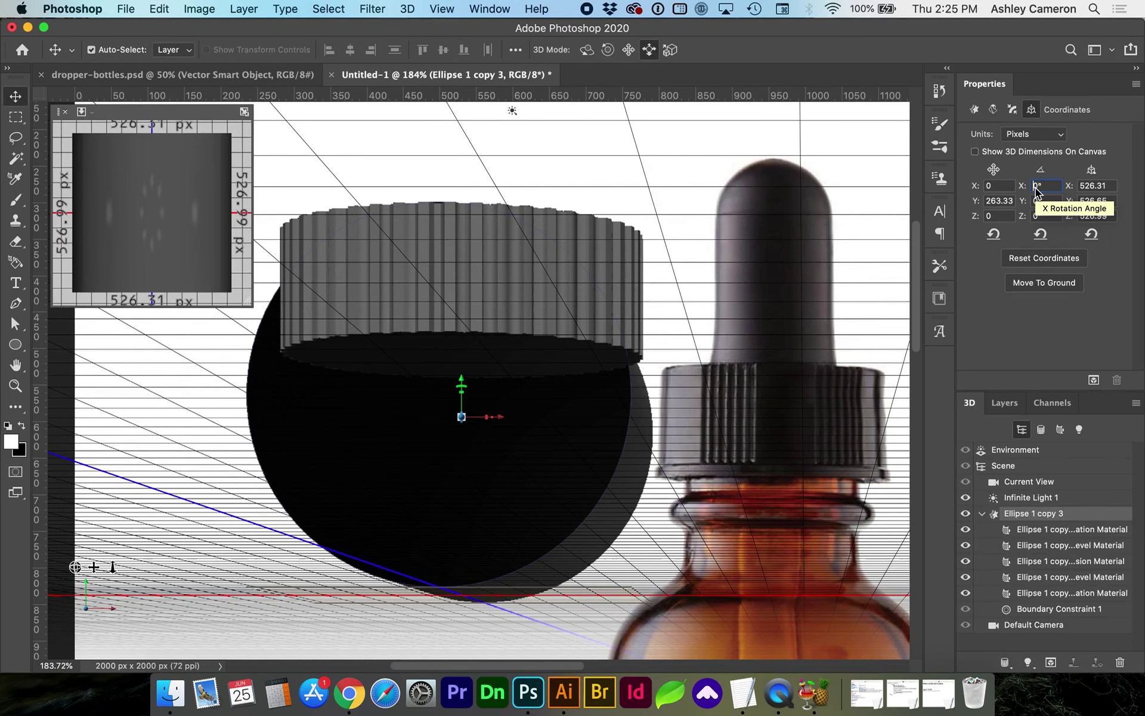
{"action": "key", "text": "Return"}
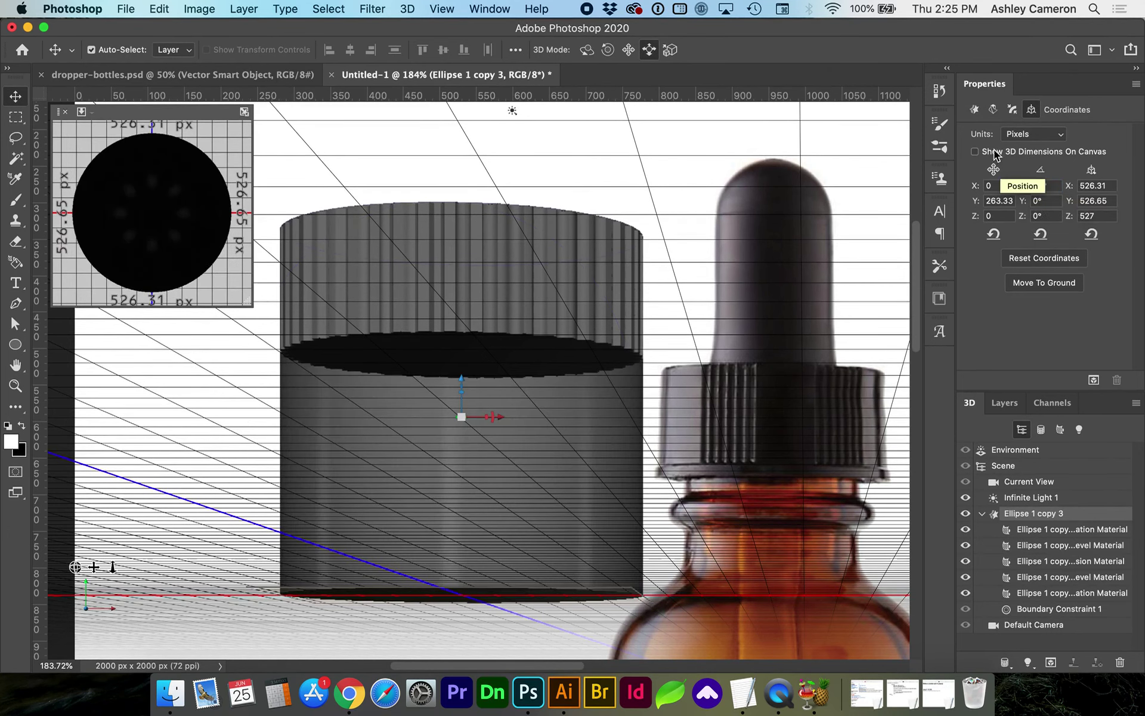
Thin the cylinder to a 25.25 px extrusion depth and lower it below the fluted cylinder.
{"action": "left_click", "coordinate": [974, 109]}
{"action": "left_click_drag", "start_coordinate": [1069, 271], "coordinate": [1054, 273]}
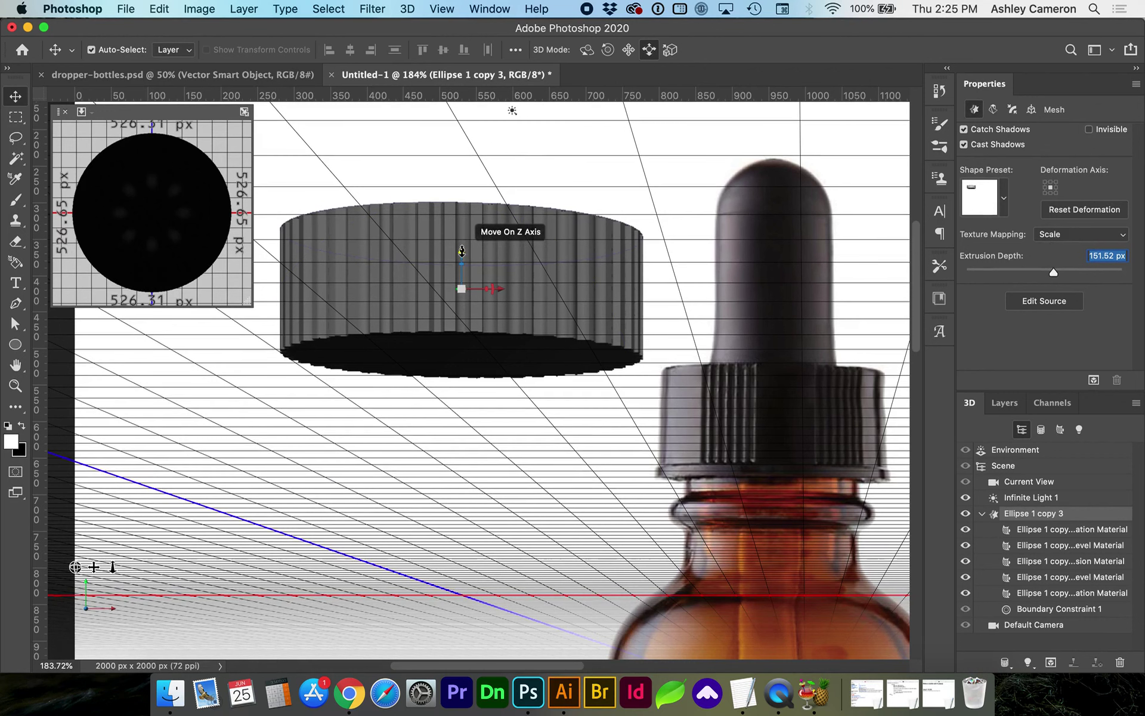
{"action": "left_click_drag", "start_coordinate": [461, 251], "coordinate": [477, 446]}
{"action": "left_click_drag", "start_coordinate": [1054, 275], "coordinate": [1047, 276]}
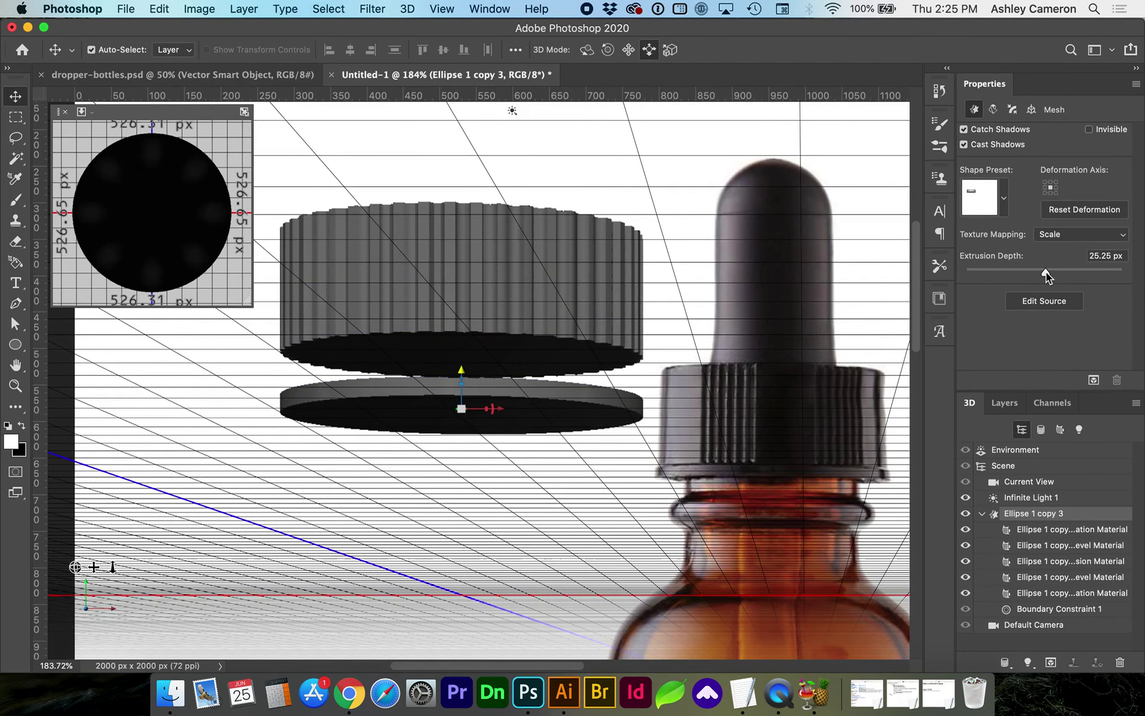
Select both 3D layers and merge them with 3D > Merge 3D Layers.
{"action": "left_click", "coordinate": [1047, 275]}
{"action": "left_click", "coordinate": [1005, 403]}
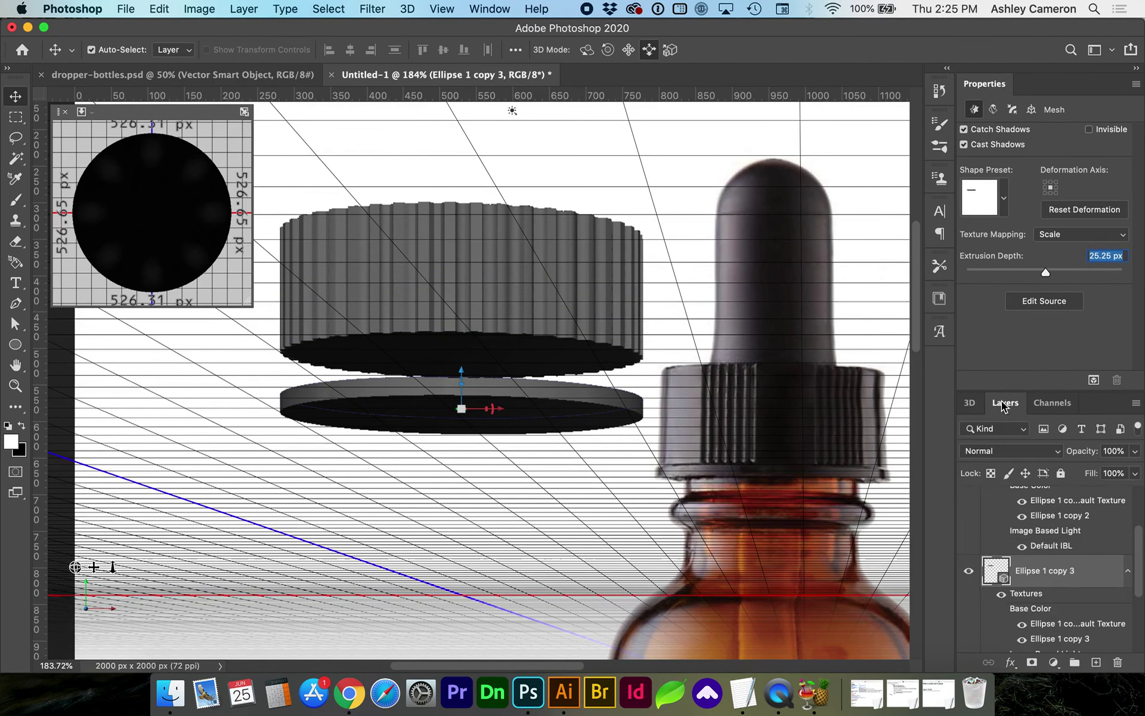
{"action": "scroll", "coordinate": [1065, 575], "scroll_direction": "up", "scroll_amount": 3}
{"action": "left_click", "coordinate": [970, 403]}
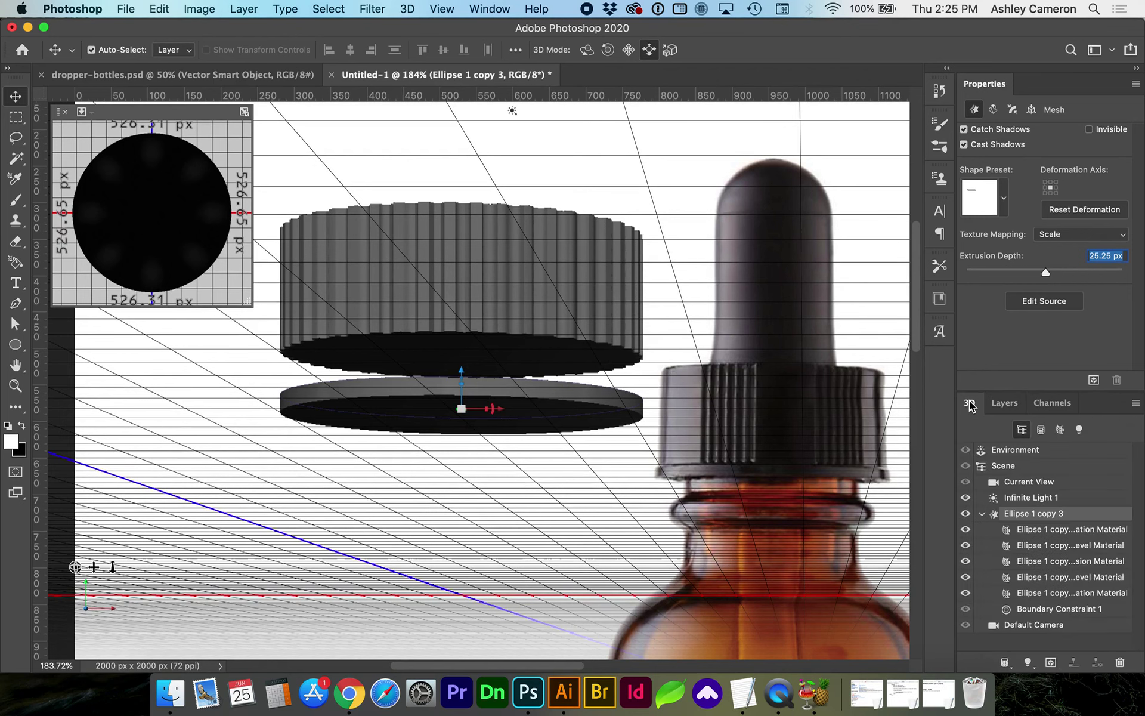
{"action": "left_click", "coordinate": [986, 514]}
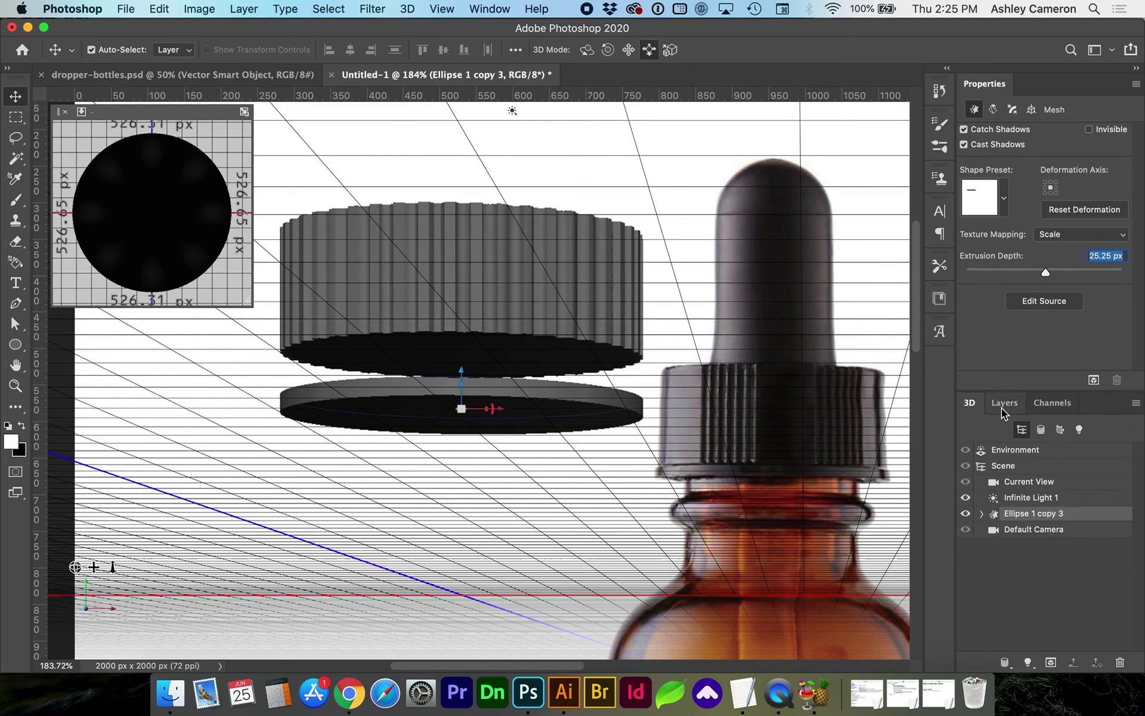
{"action": "left_click", "coordinate": [1004, 403]}
{"action": "left_click", "coordinate": [1128, 518]}
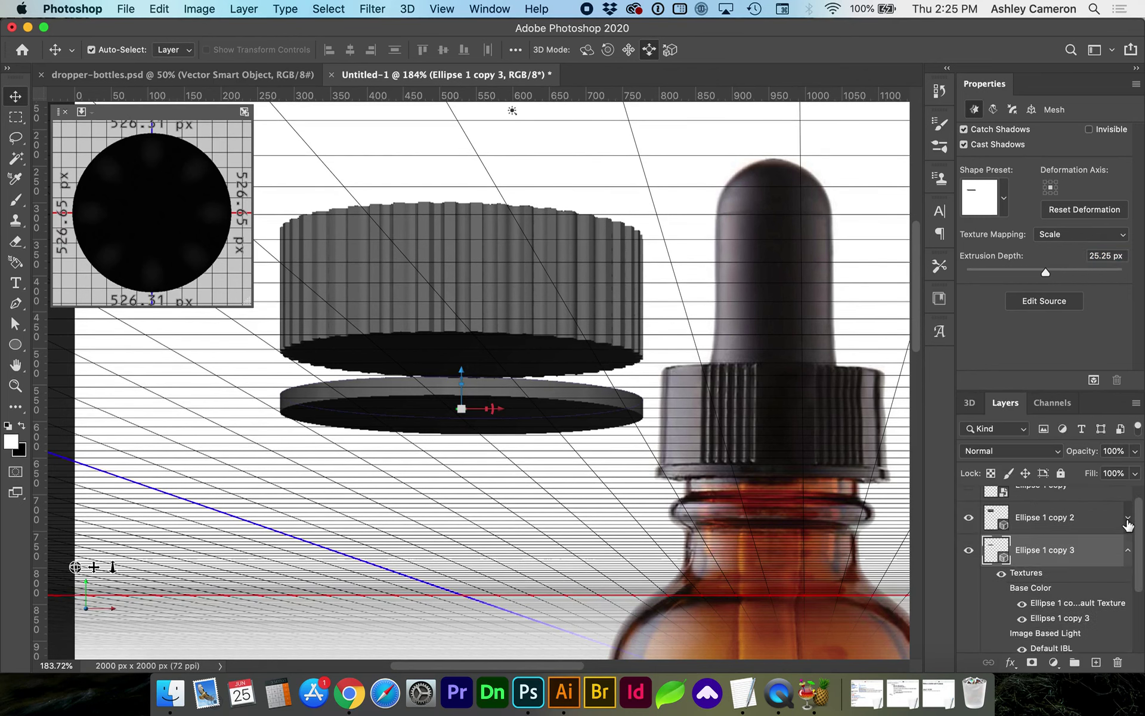
{"action": "left_click", "coordinate": [1049, 522], "text": "shift"}
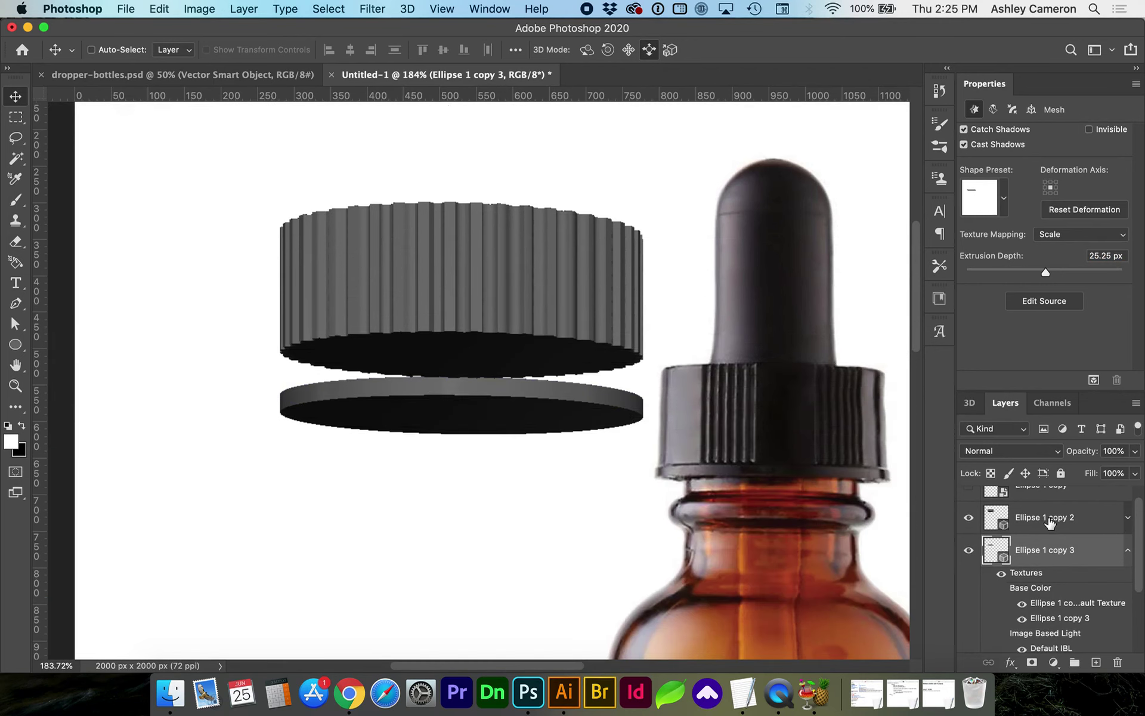
{"action": "left_click", "coordinate": [407, 10]}
{"action": "left_click", "coordinate": [427, 44]}
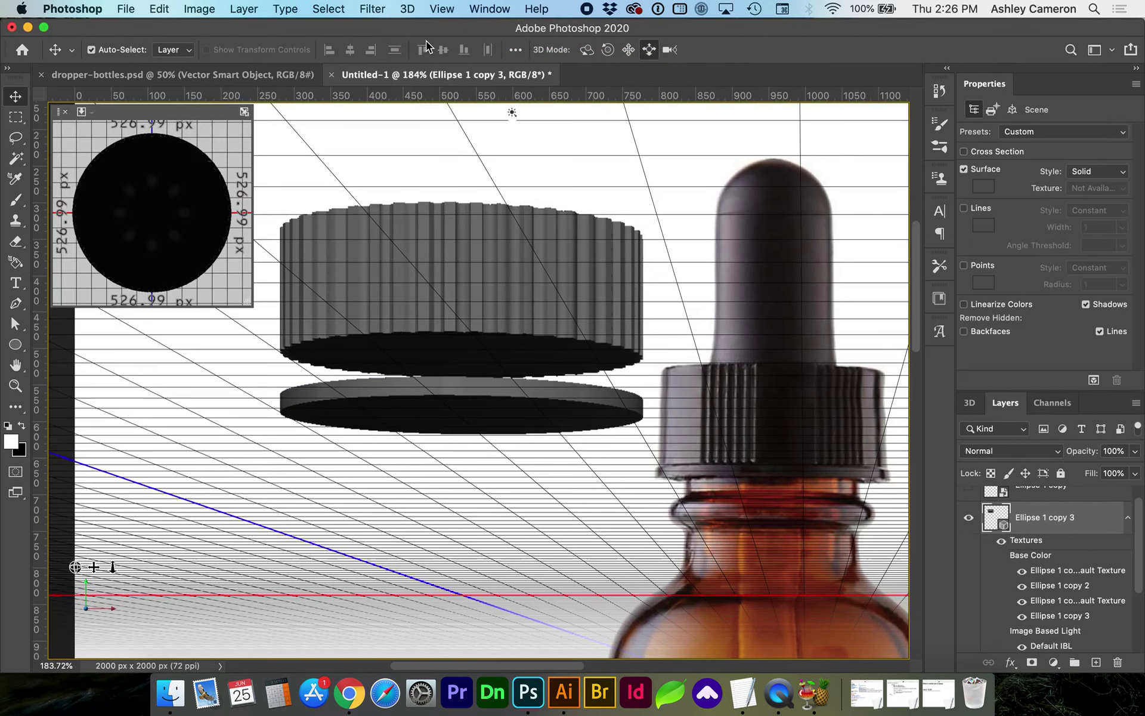
In the 3D scene, move Ellipse 1 copy 2 directly under Ellipse 1 copy 3 and fit the canvas on screen.
{"action": "left_click", "coordinate": [971, 404]}
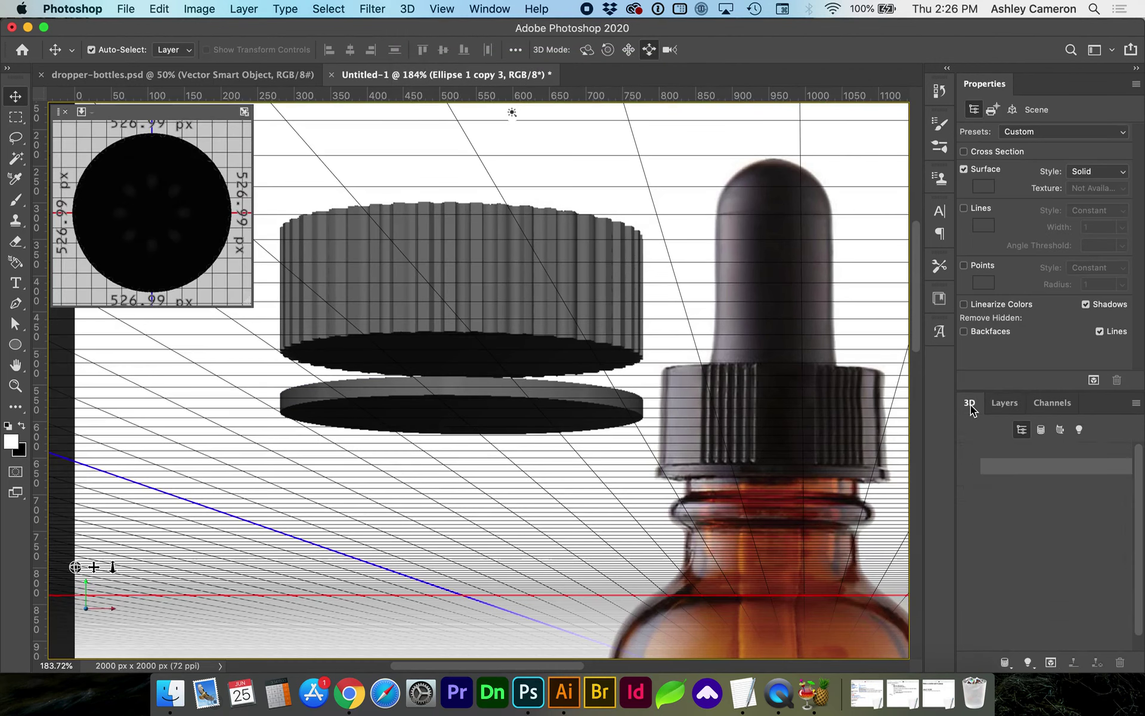
{"action": "left_click", "coordinate": [1062, 513]}
{"action": "left_click", "coordinate": [982, 546]}
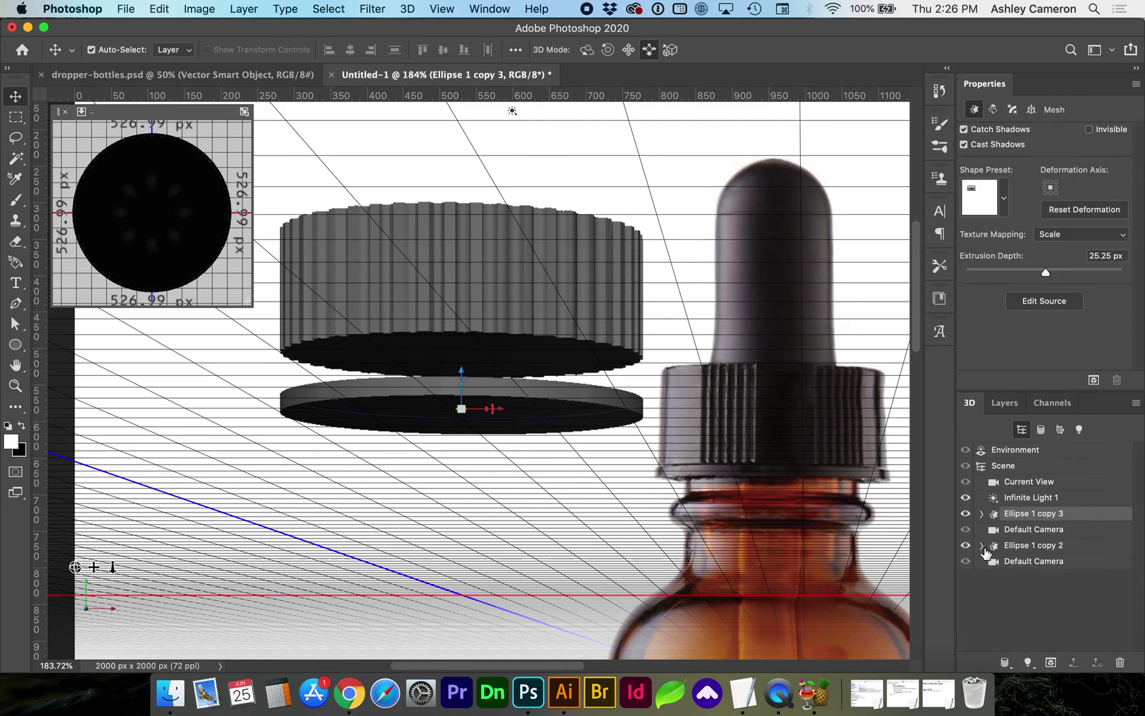
{"action": "left_click", "coordinate": [1017, 547]}
{"action": "left_click", "coordinate": [1019, 515]}
{"action": "left_click_drag", "start_coordinate": [1019, 545], "coordinate": [1017, 522]}
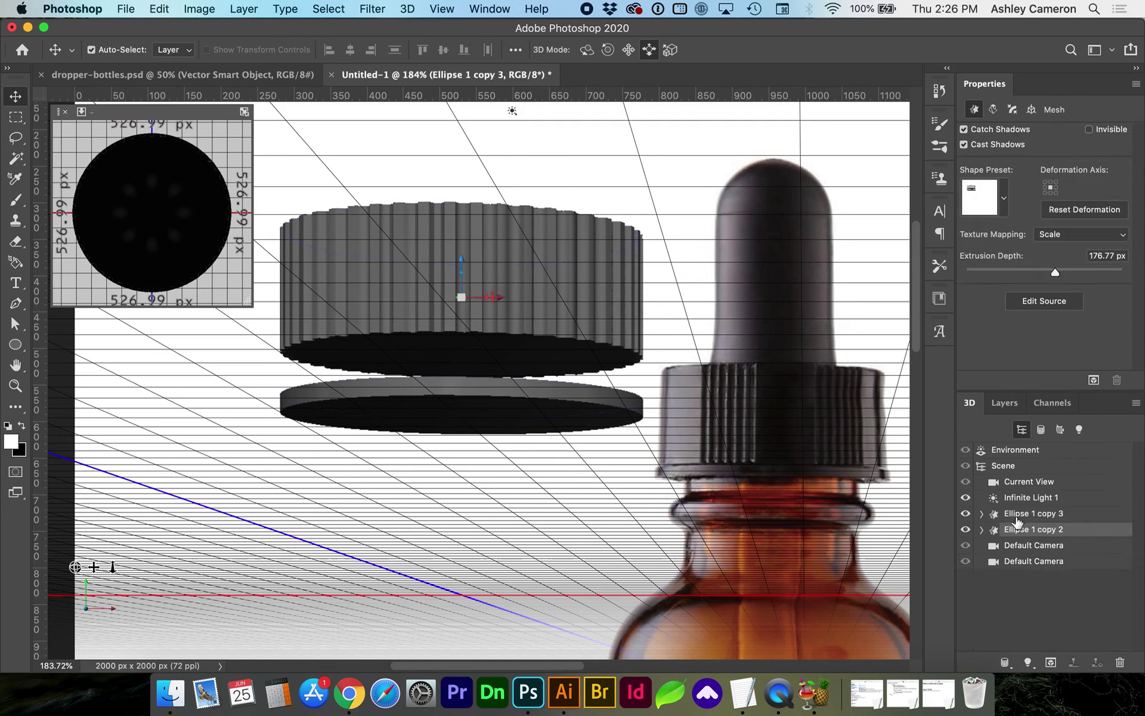
{"action": "key", "text": "super+0"}
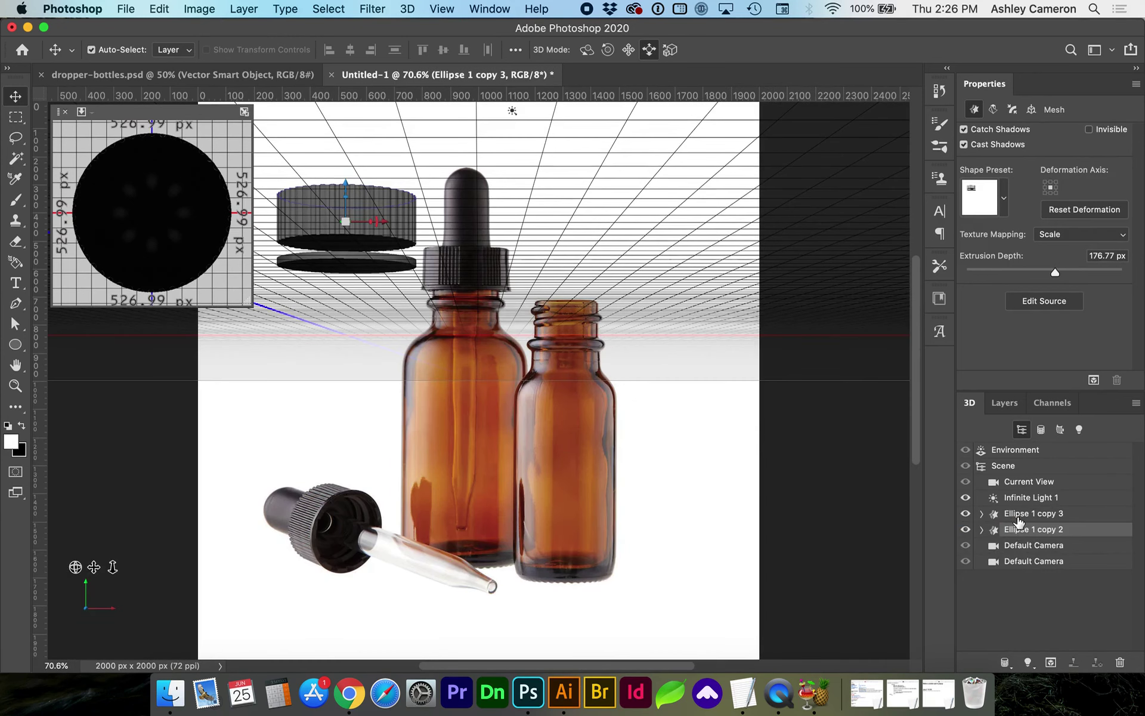
Select the disc and fluted cap meshes and align their bottom edges so the disc sits flush.
{"action": "left_click", "coordinate": [1018, 514], "text": "shift"}
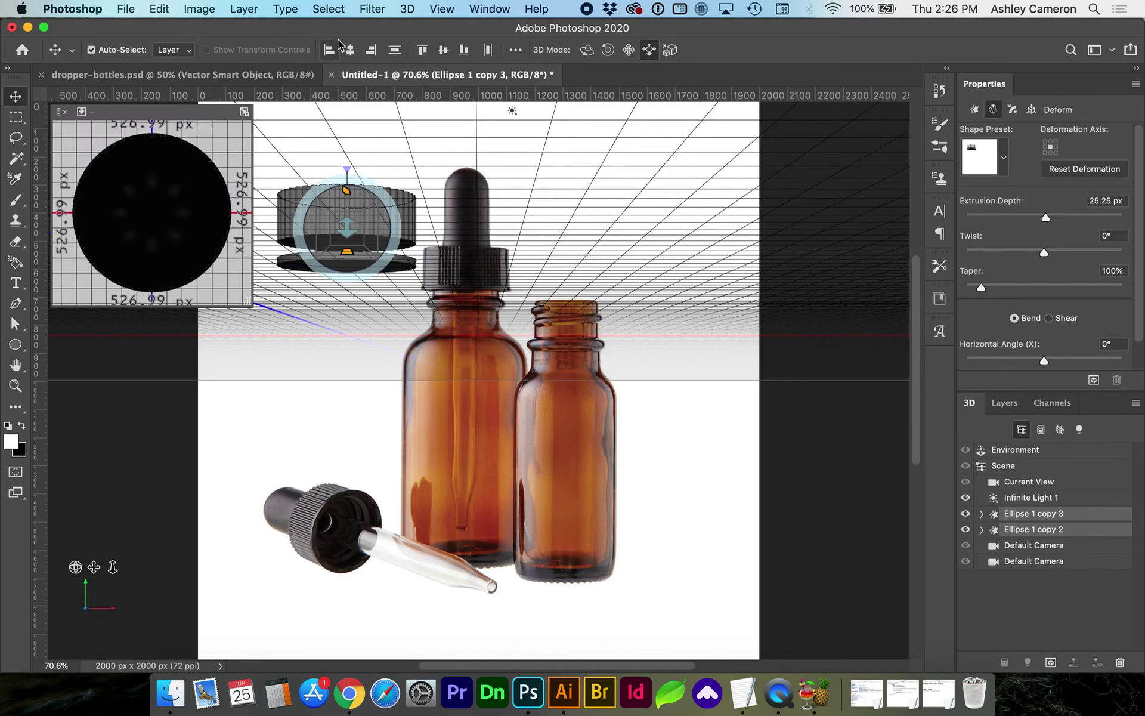
{"action": "left_click", "coordinate": [466, 52]}
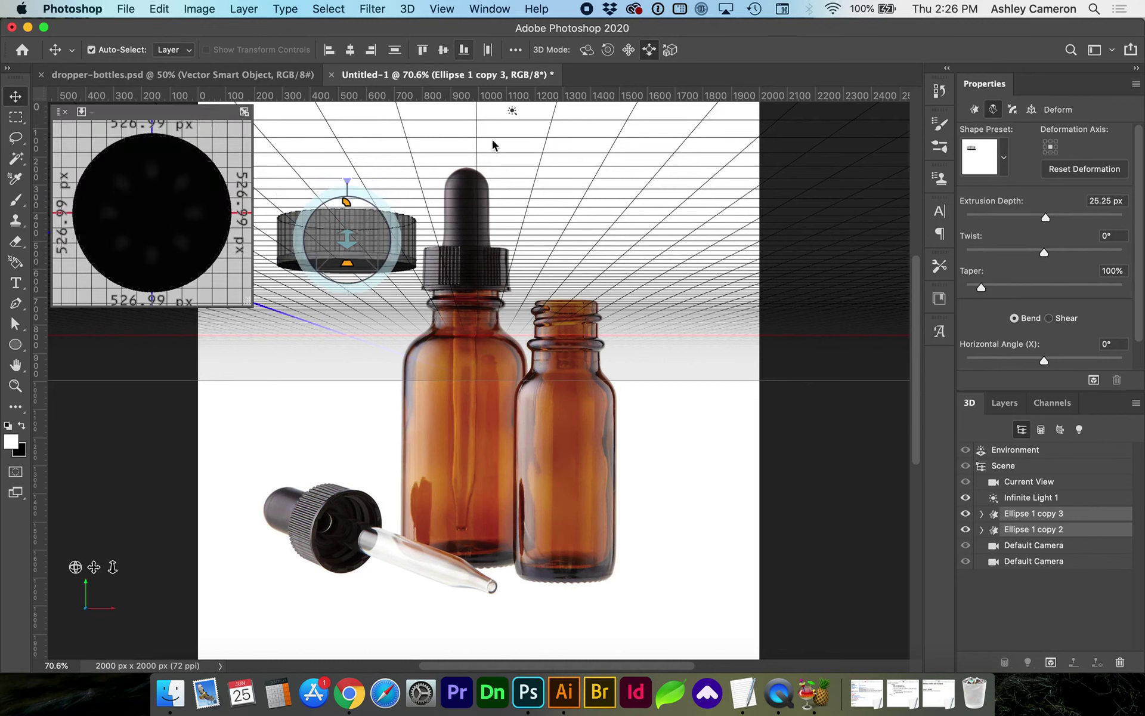
{"action": "left_click", "coordinate": [1077, 516]}
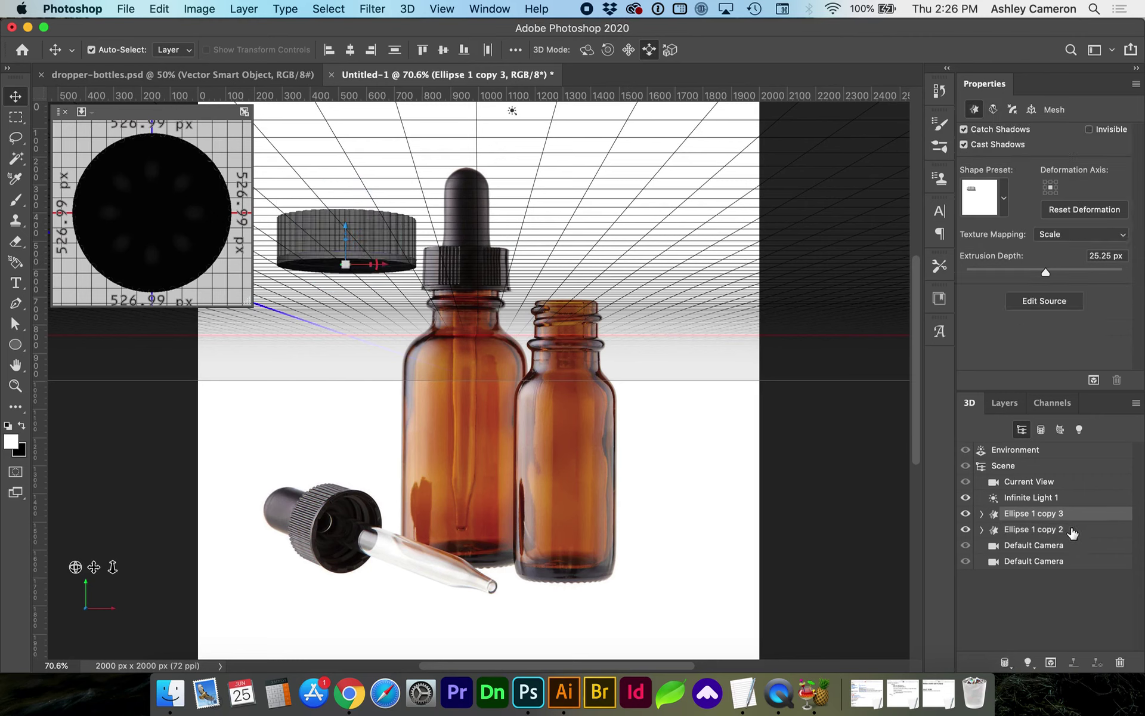
{"action": "left_click", "coordinate": [1072, 530], "text": "shift"}
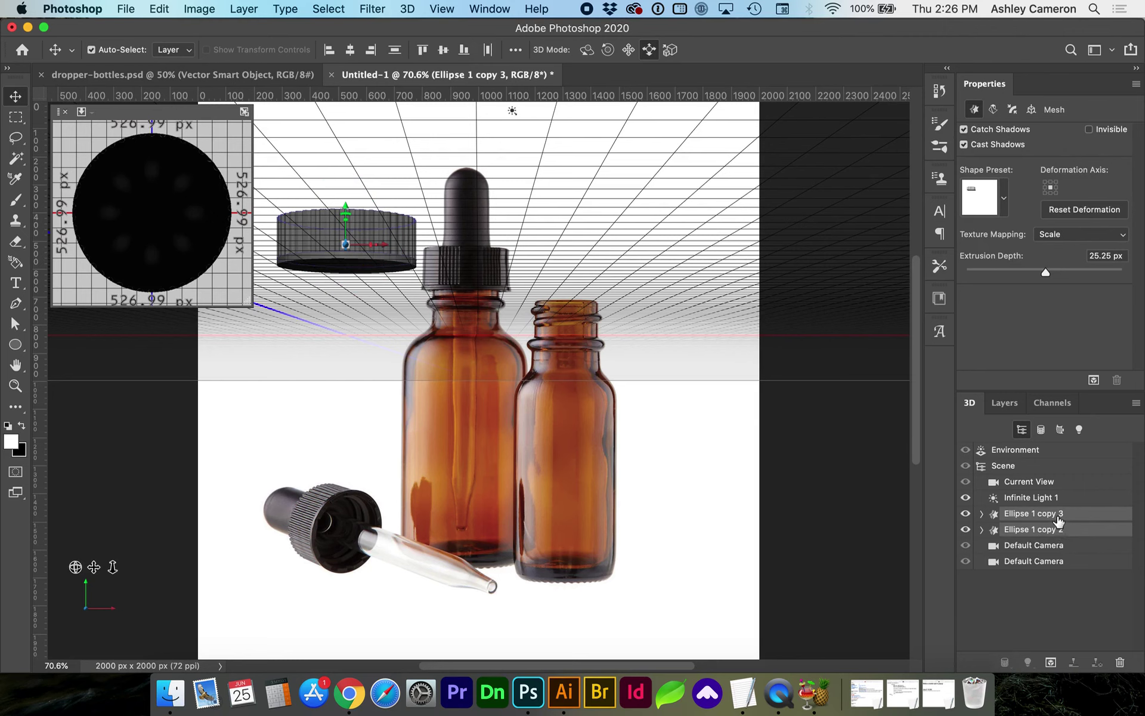
Group Ellipse 1 copy 3 and Ellipse 1 copy 2 into a New Group, then select the Current View.
{"action": "right_click", "coordinate": [1069, 514]}
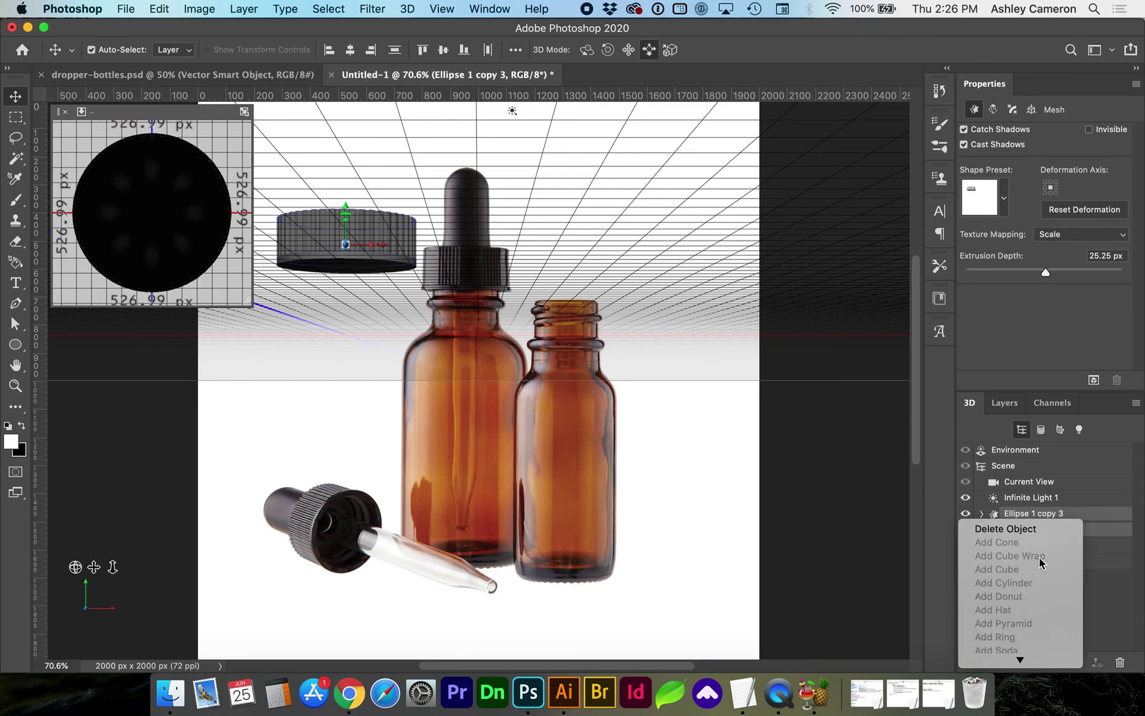
{"action": "left_click", "coordinate": [1018, 529]}
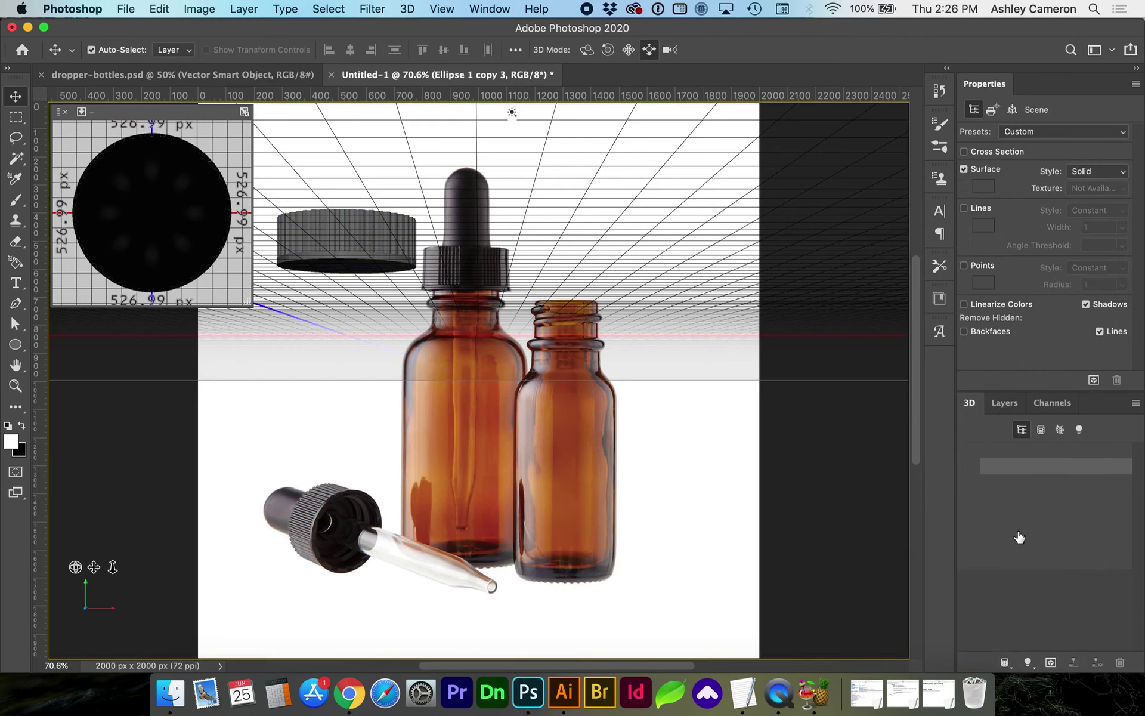
{"action": "left_click", "coordinate": [1061, 545]}
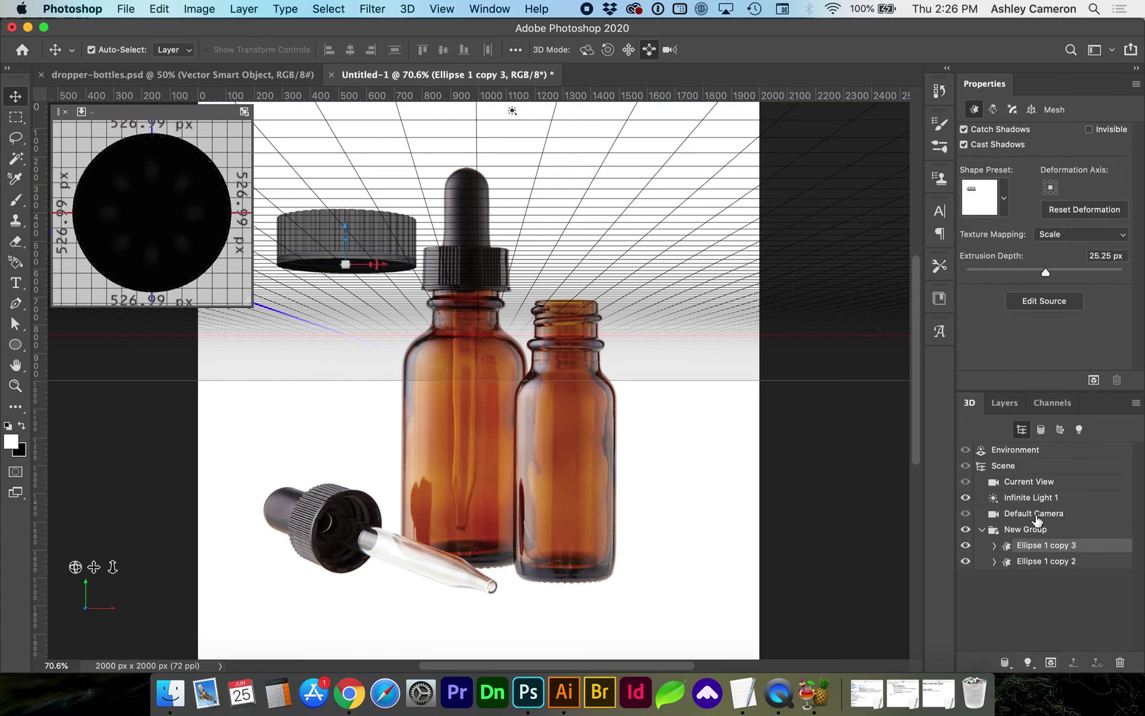
{"action": "left_click", "coordinate": [1021, 468]}
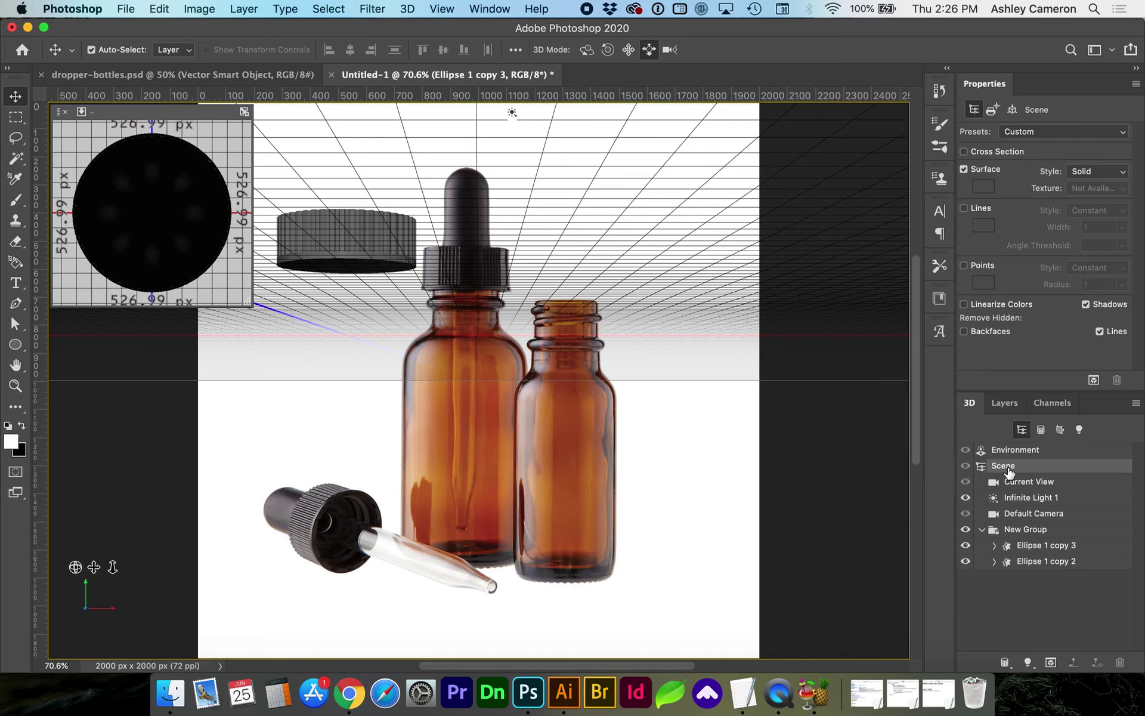
{"action": "left_click_drag", "start_coordinate": [1007, 471], "coordinate": [1022, 520]}
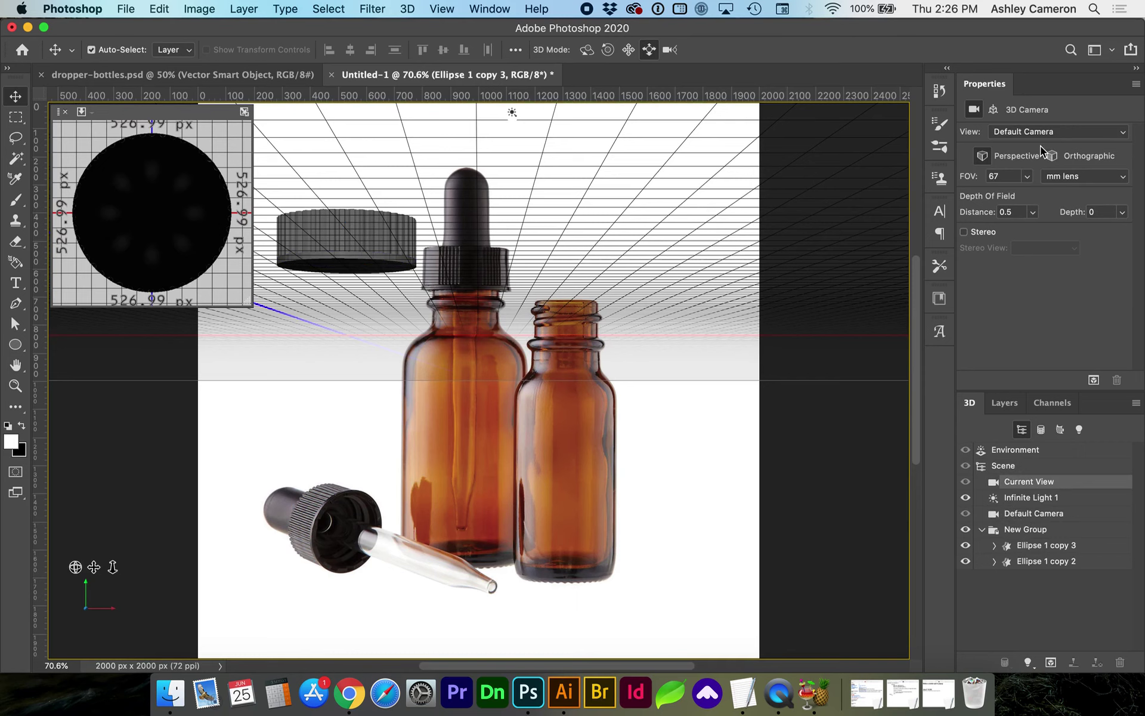
Switch the Current View camera to orthographic projection and reselect the Ellipse 1 copy 3 mesh.
{"action": "left_click", "coordinate": [1054, 158]}
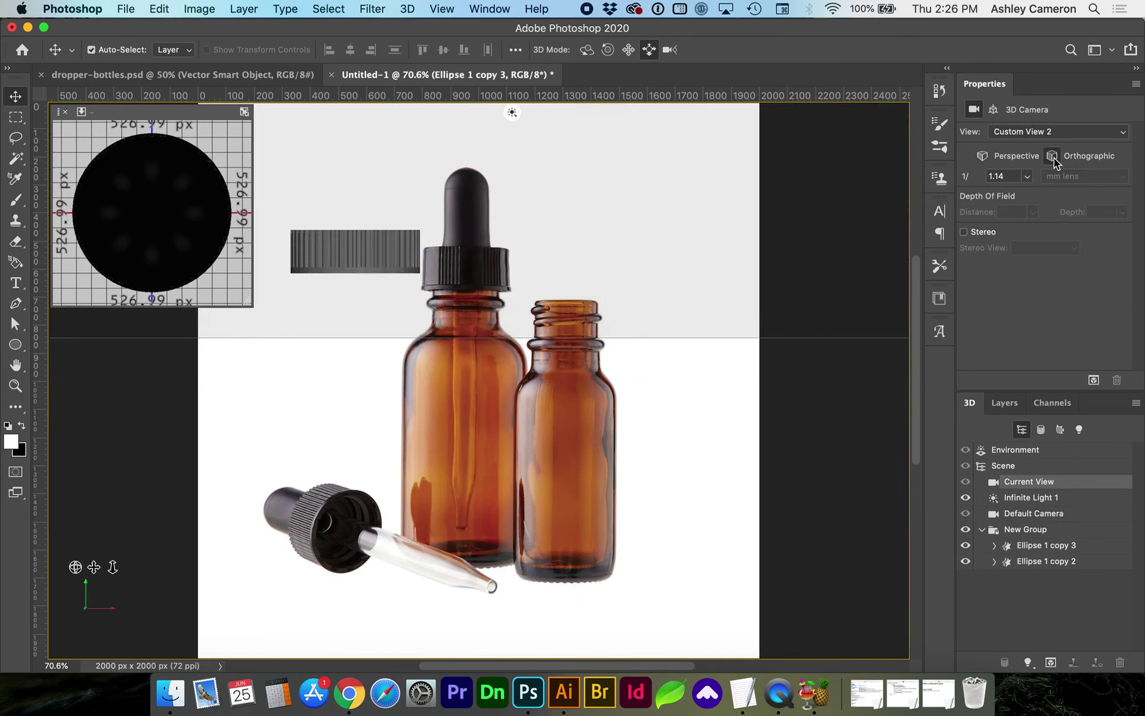
{"action": "left_click", "coordinate": [1044, 545]}
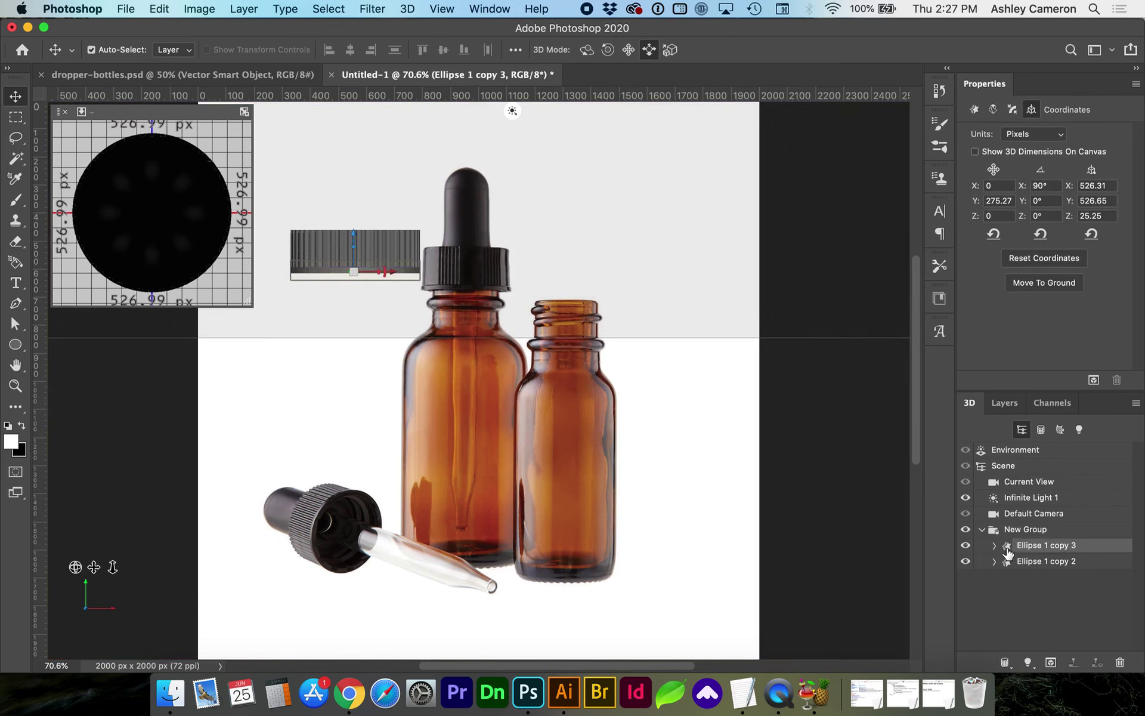
{"action": "left_click", "coordinate": [1015, 564]}
{"action": "left_click", "coordinate": [1009, 553]}
Try a deeper extrusion on the disc, undo it, and select the fluted mesh.
{"action": "left_click", "coordinate": [975, 110]}
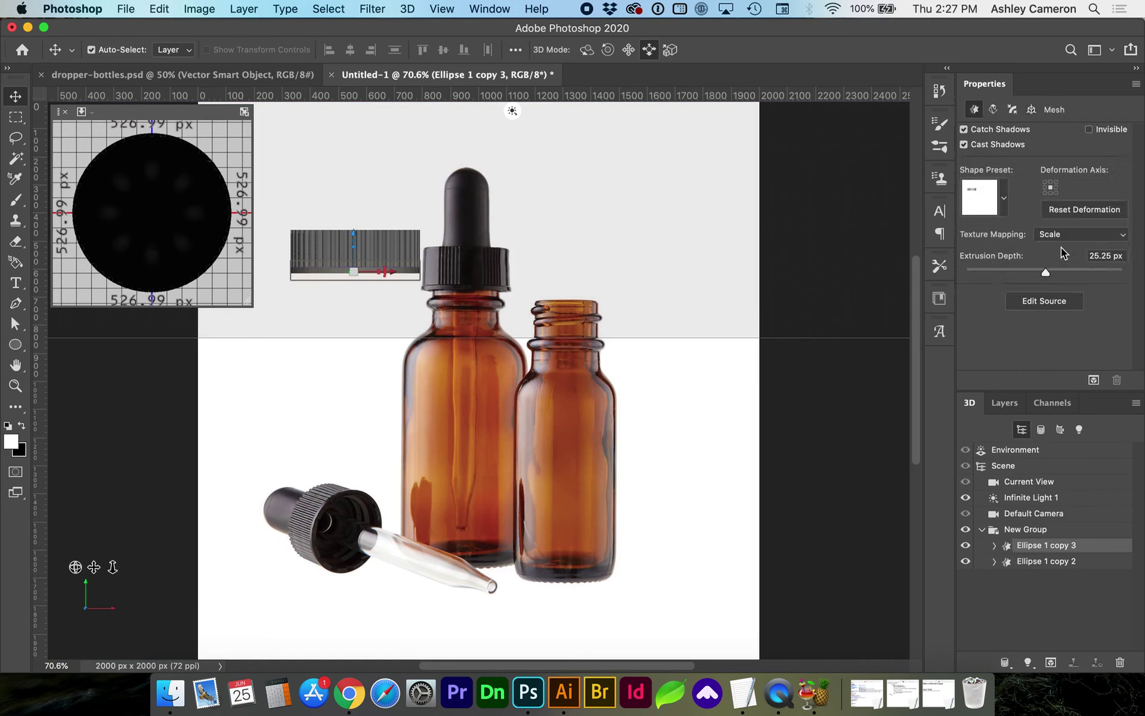
{"action": "left_click_drag", "start_coordinate": [1048, 275], "coordinate": [1050, 276]}
{"action": "key", "text": "super+z"}
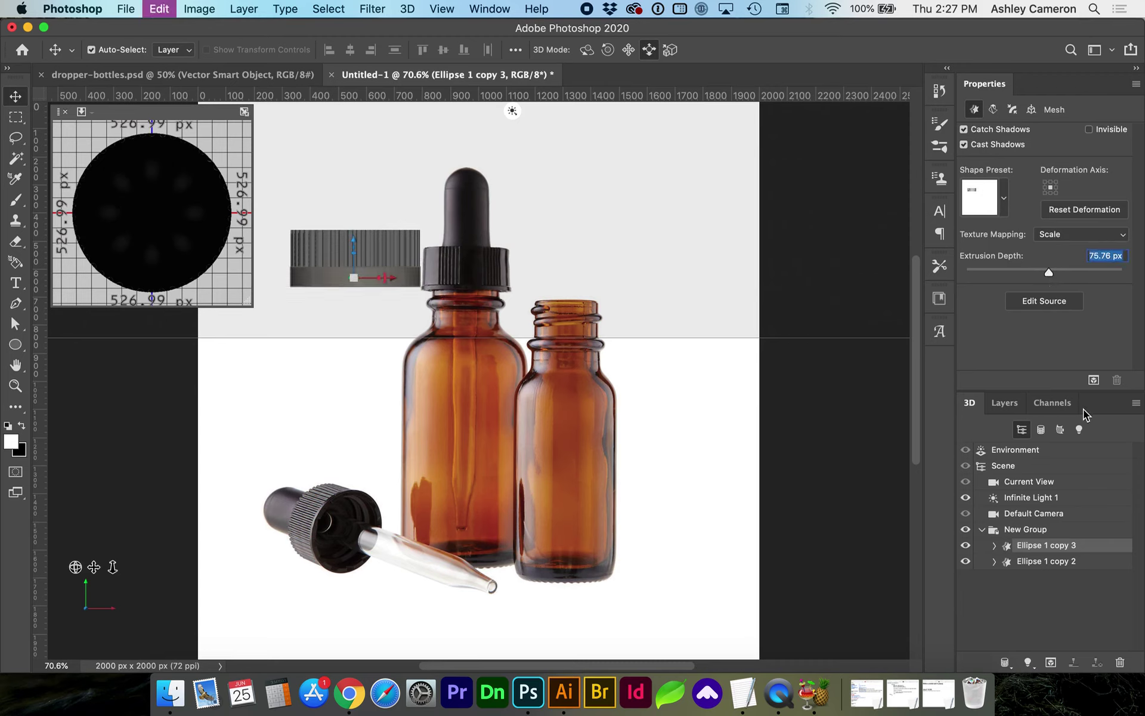
{"action": "left_click", "coordinate": [1041, 568]}
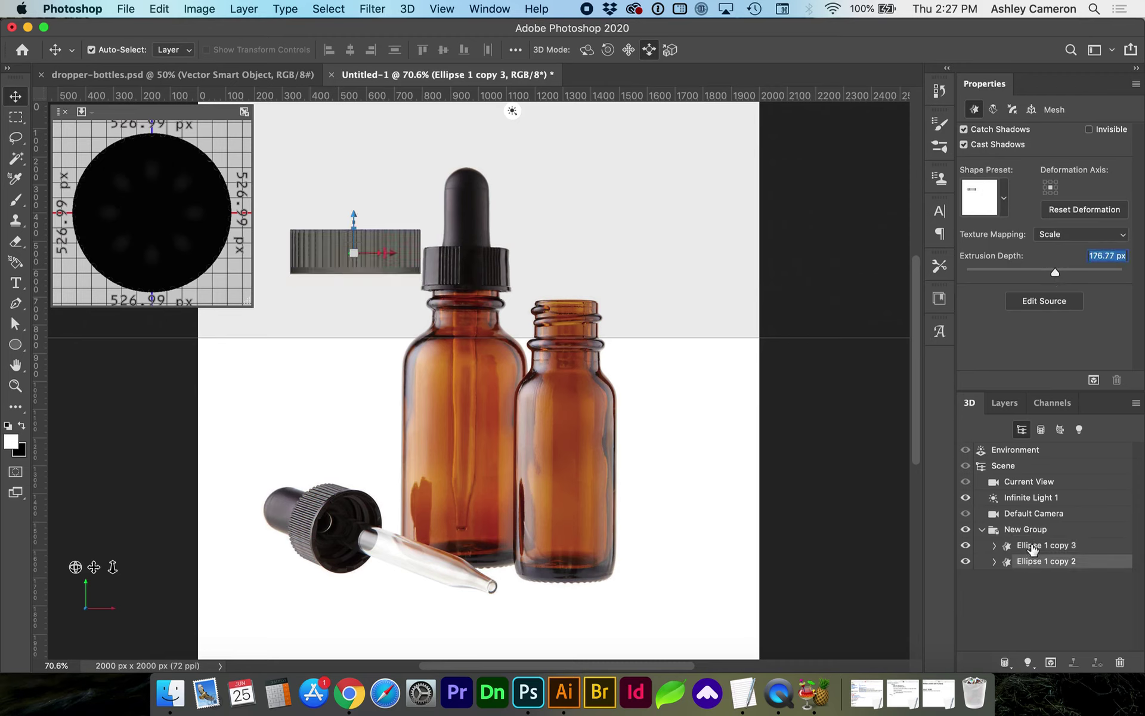
{"action": "double_click", "coordinate": [1026, 563]}
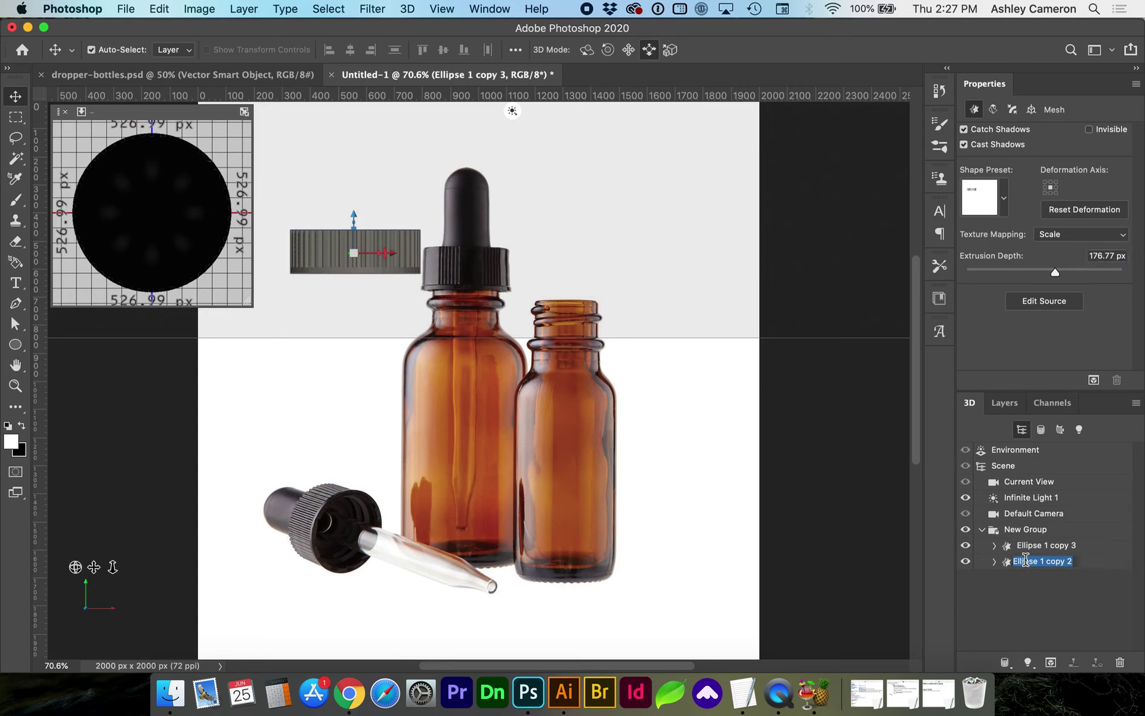
{"action": "key", "text": "Return"}
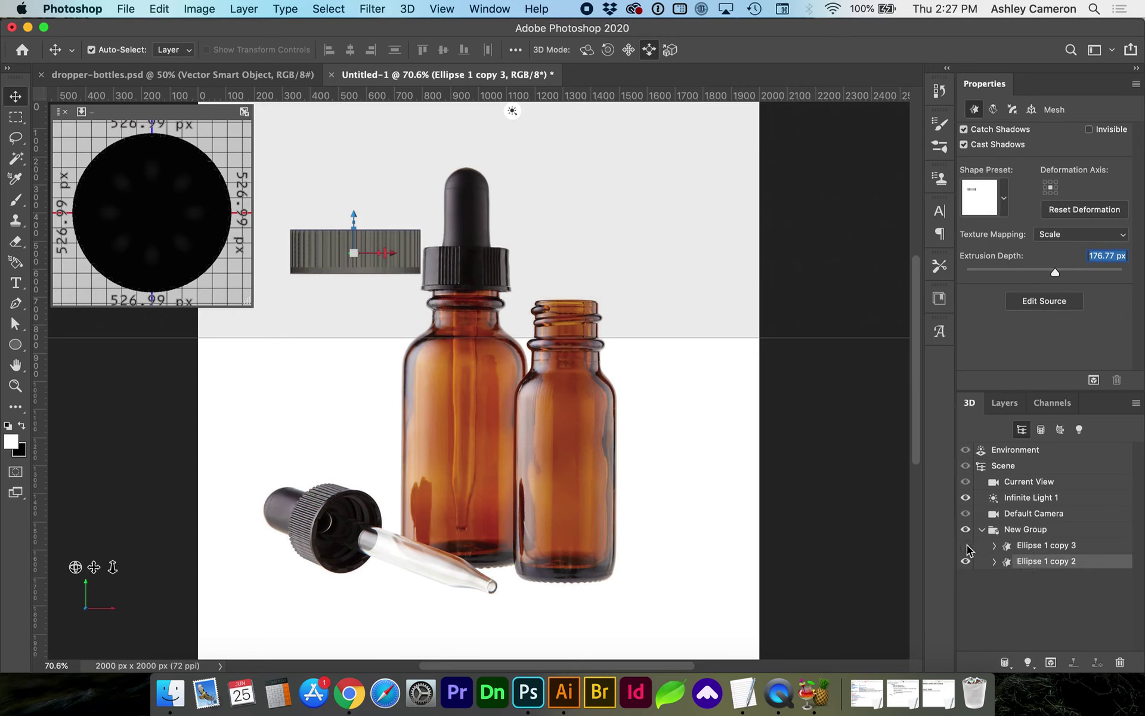
{"action": "left_click", "coordinate": [967, 547]}
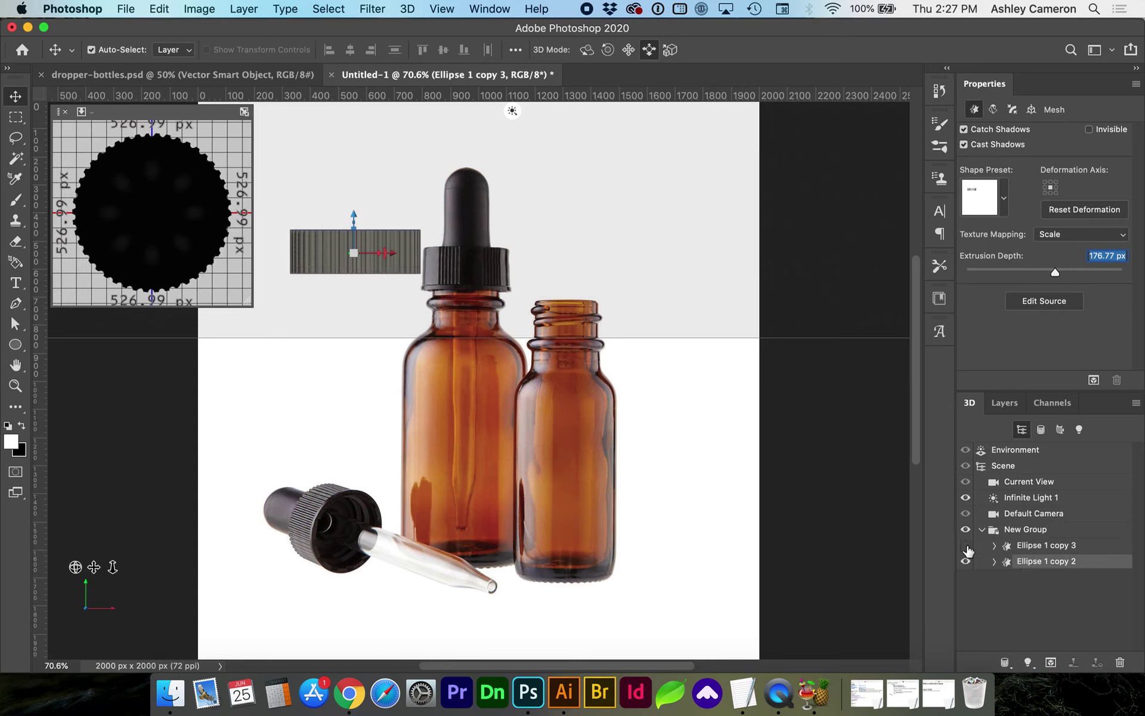
Rename the fluted mesh 'flute' and the disc 'solid', then select flute.
{"action": "double_click", "coordinate": [1031, 562]}
{"action": "type", "text": "fl"}
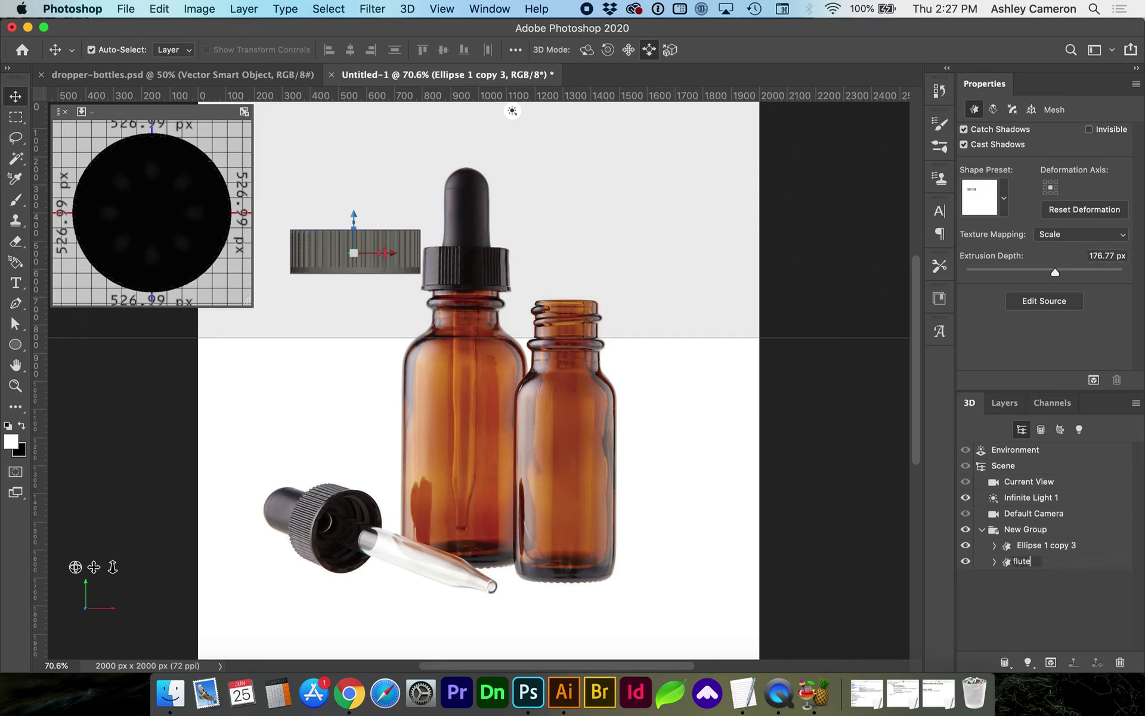
{"action": "type", "text": "ute"}
{"action": "key", "text": "Return"}
{"action": "double_click", "coordinate": [1031, 547]}
{"action": "type", "text": "s"}
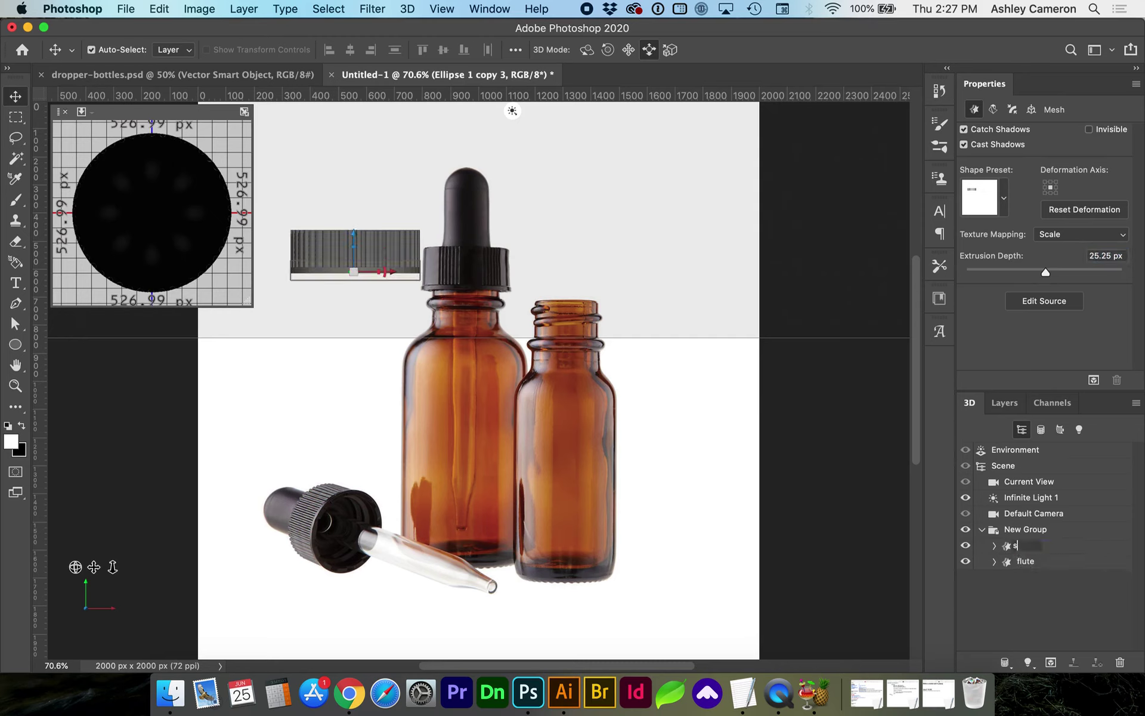
{"action": "type", "text": "olid"}
{"action": "key", "text": "Return"}
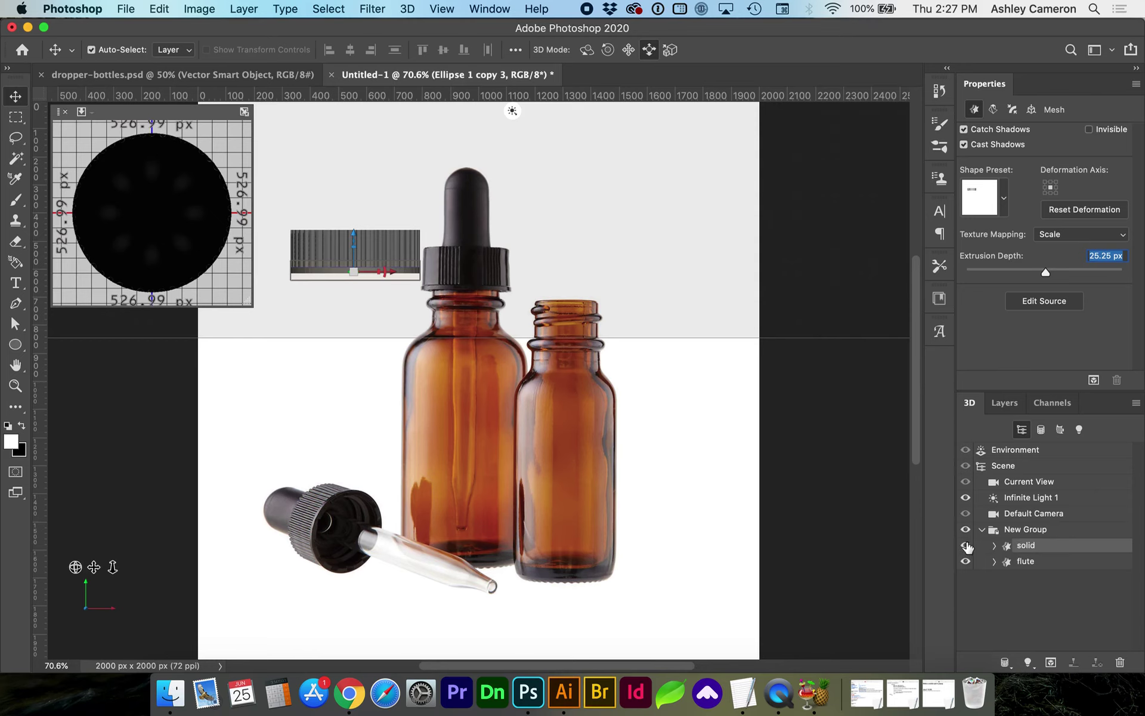
{"action": "left_click", "coordinate": [966, 546]}
{"action": "left_click", "coordinate": [966, 546]}
{"action": "left_click", "coordinate": [1037, 566]}
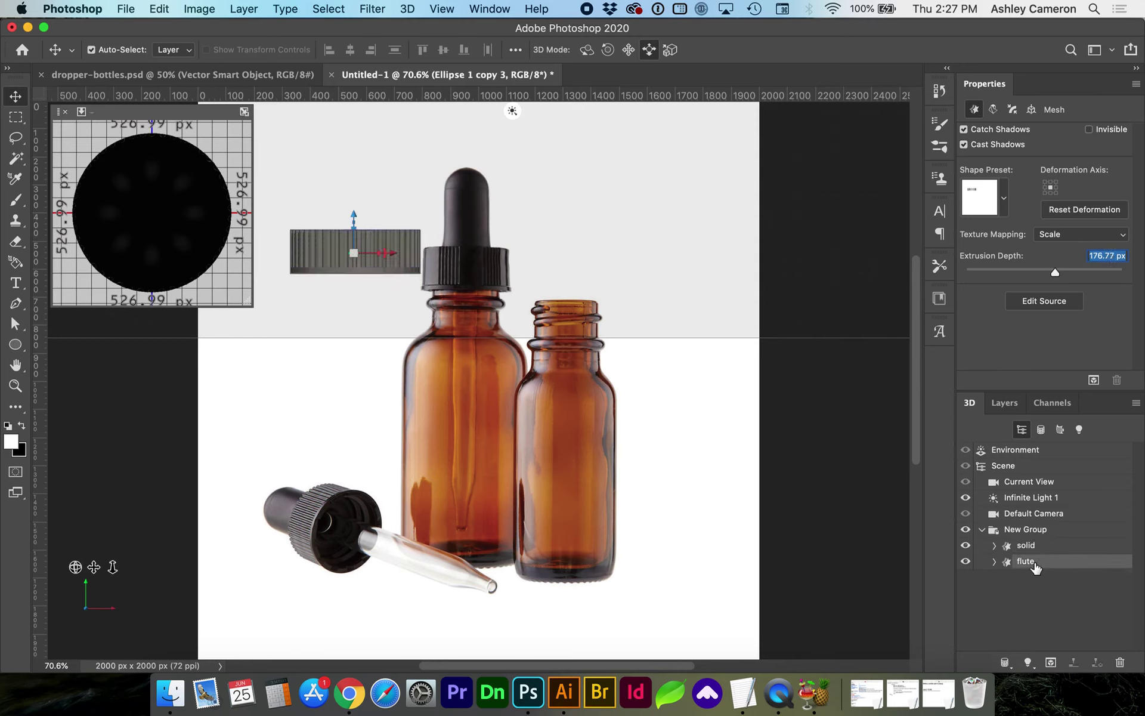